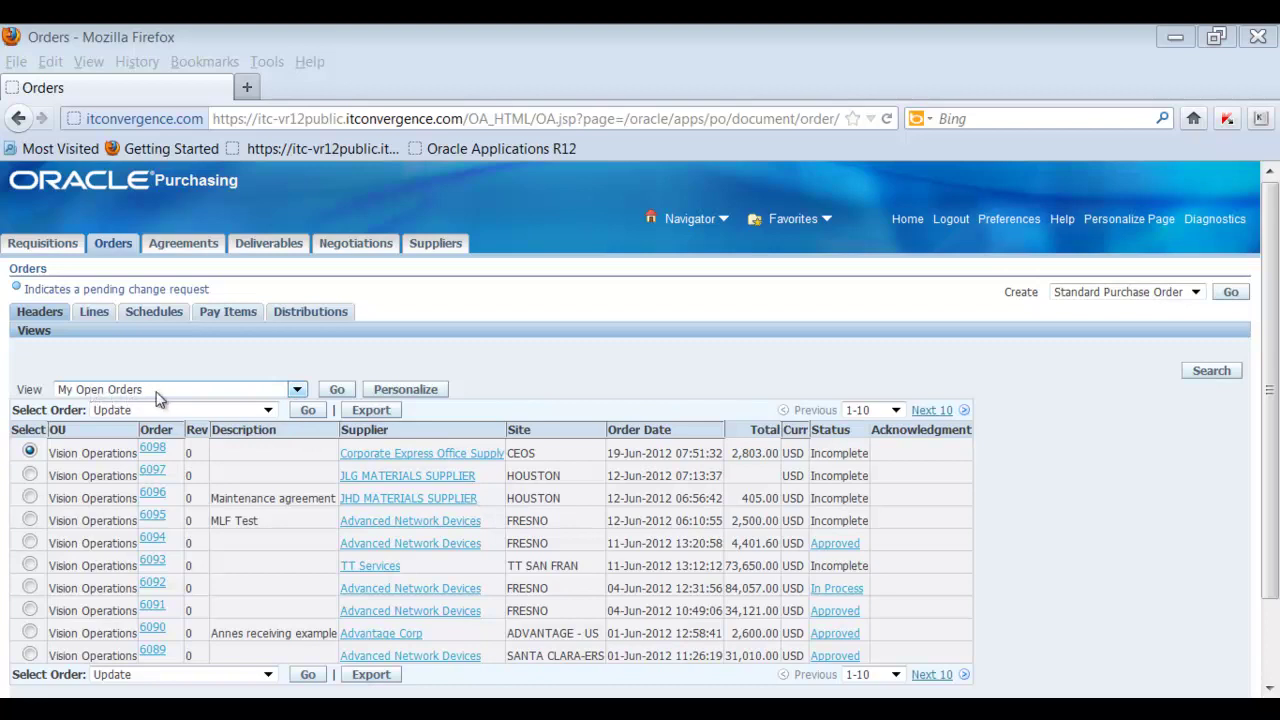
- Duplicate the My Open Orders view and name the copy "Corporate Express Orders"
click(427, 394)
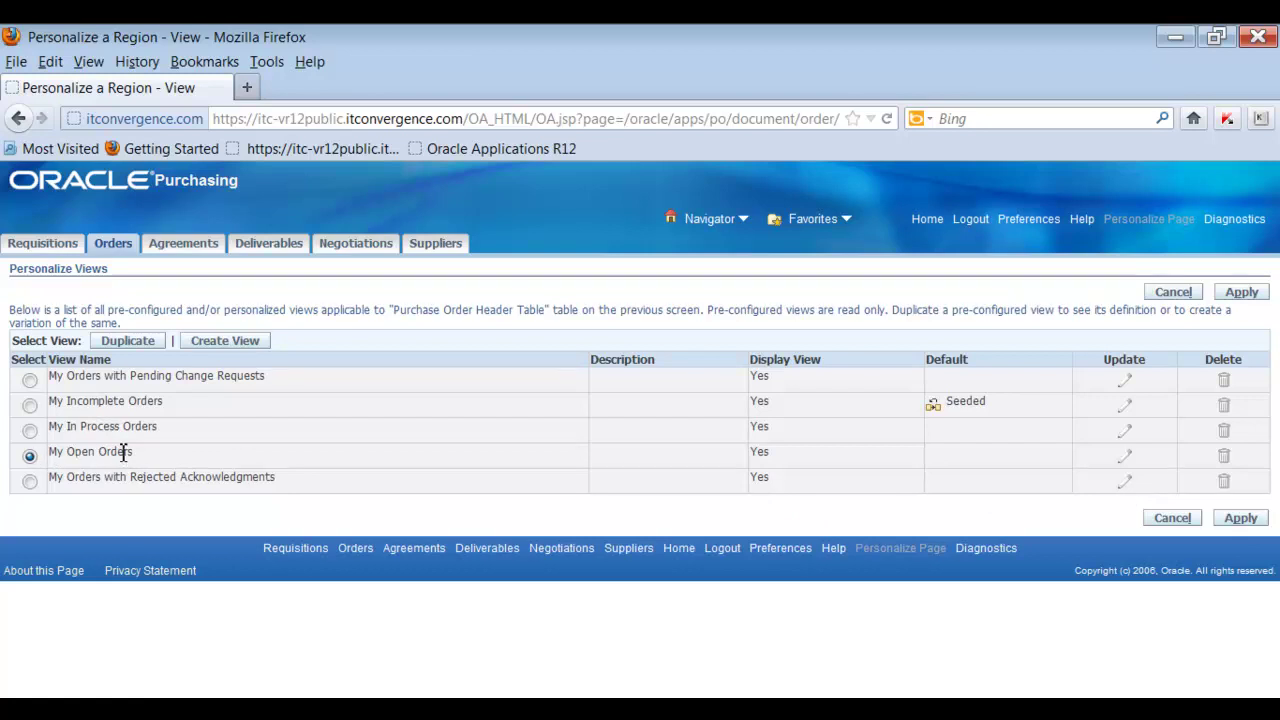
click(130, 342)
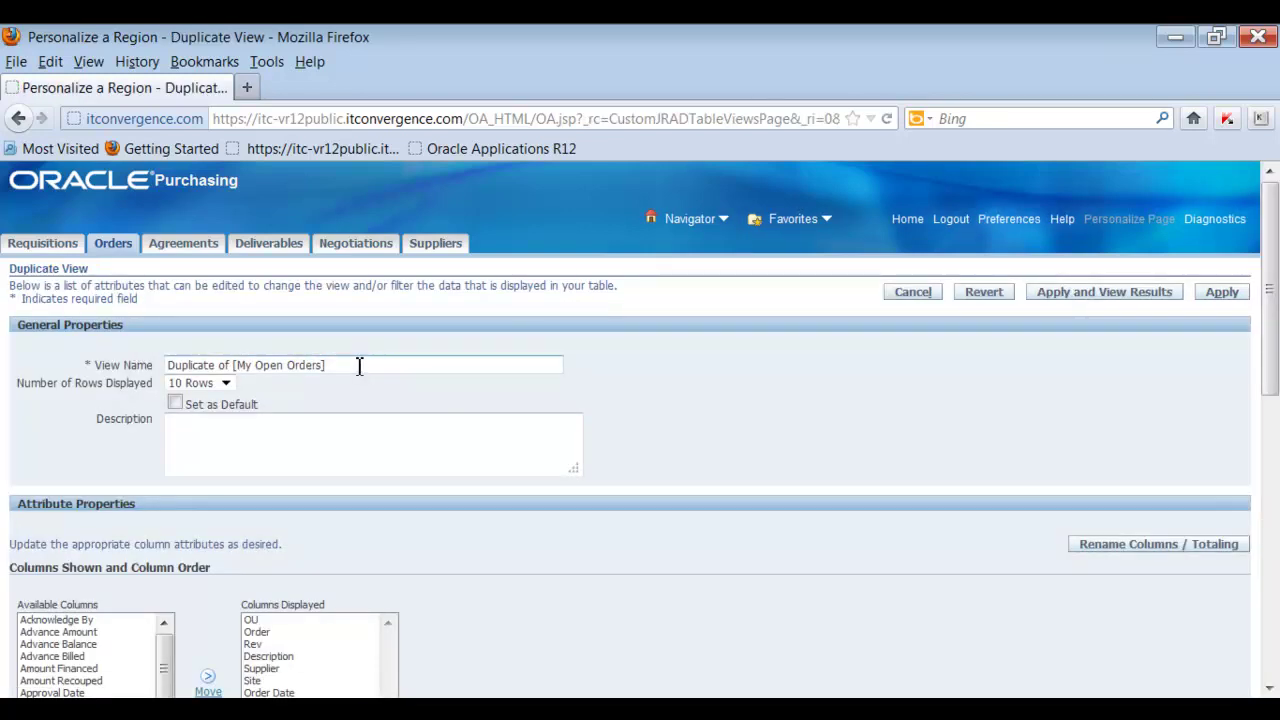
click(359, 366)
key(ctrl+a)
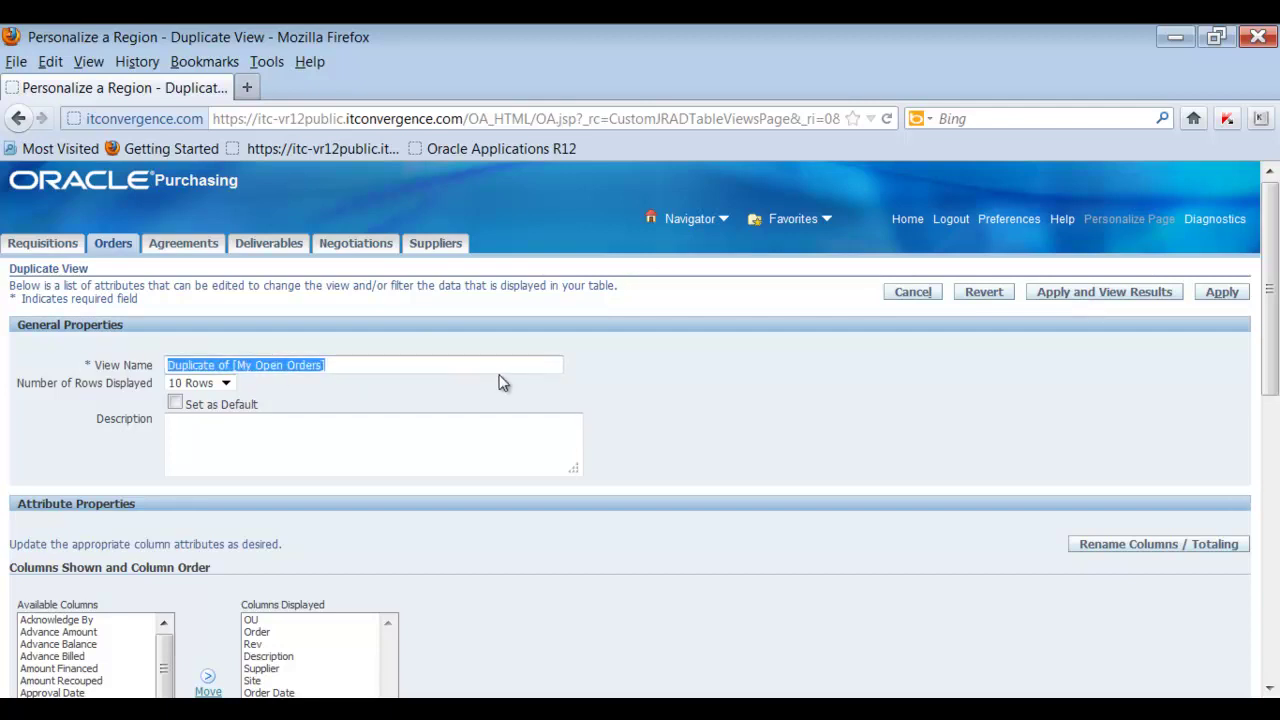
text(Corpo)
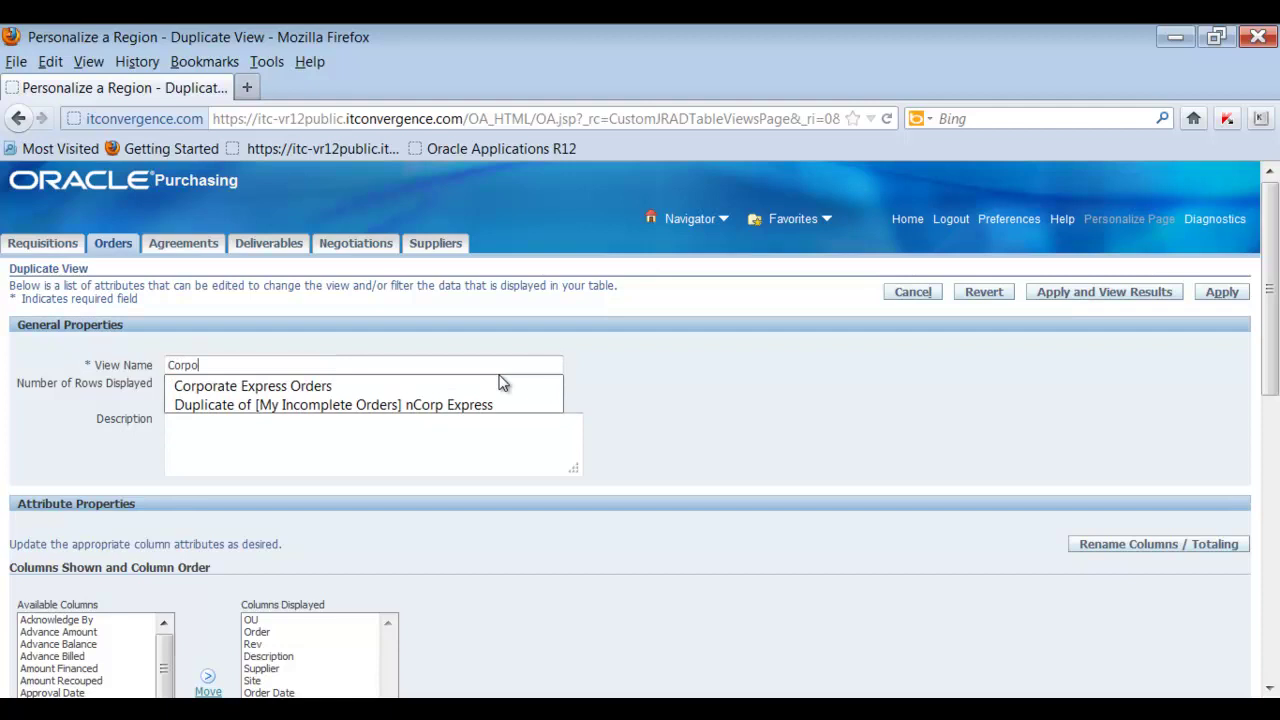
text(rate Exp)
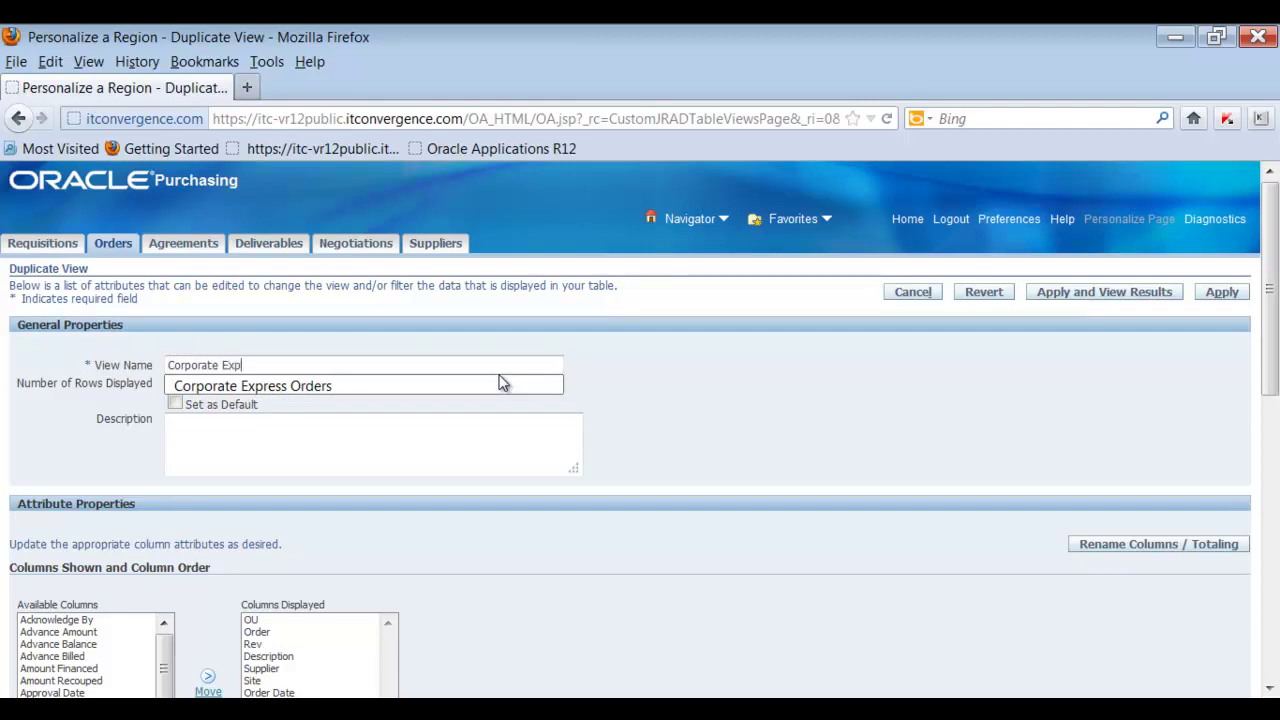
text(ress Orders)
click(318, 391)
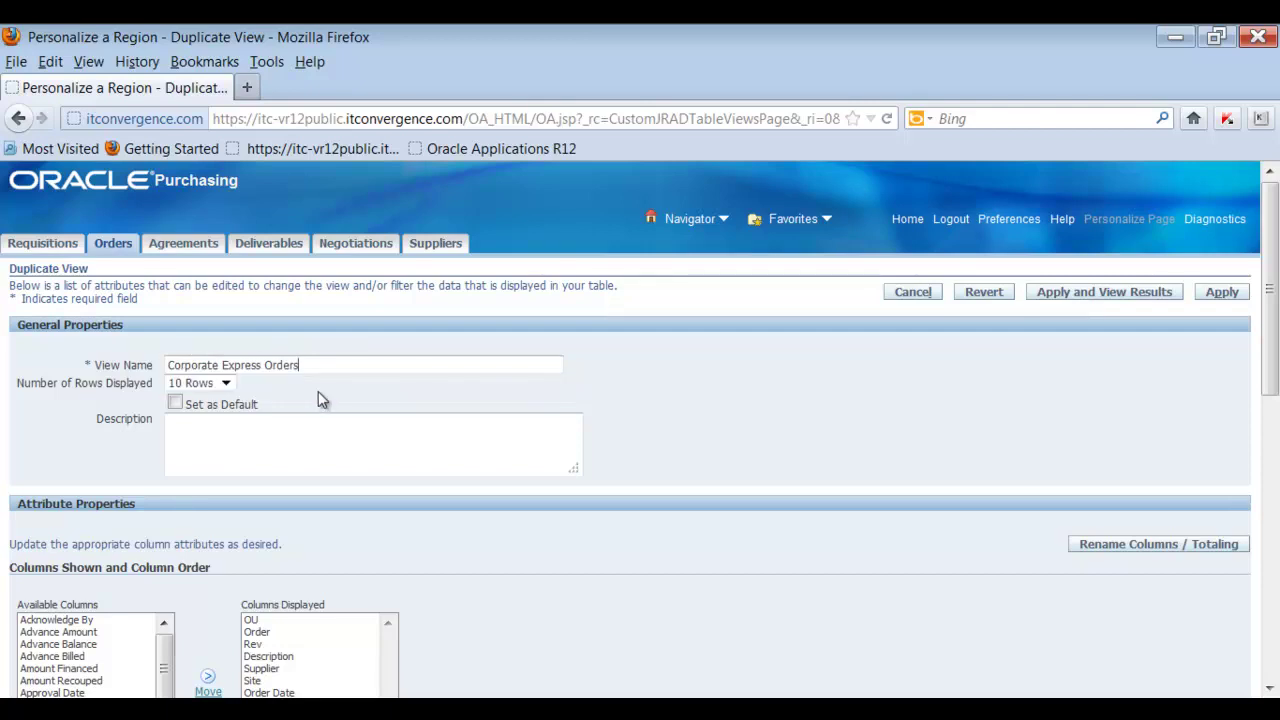
- Set the view to display 25 rows and enter the description "this will display all of Corp Exp Orders"
click(225, 384)
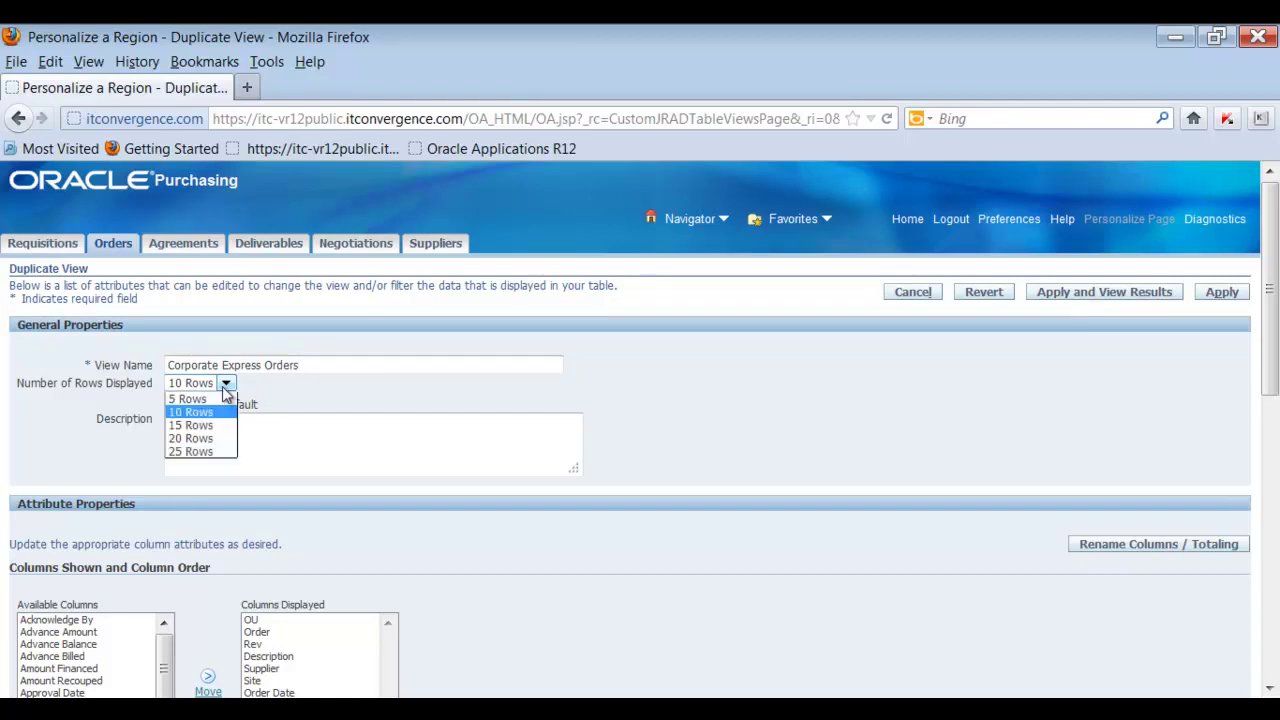
click(200, 452)
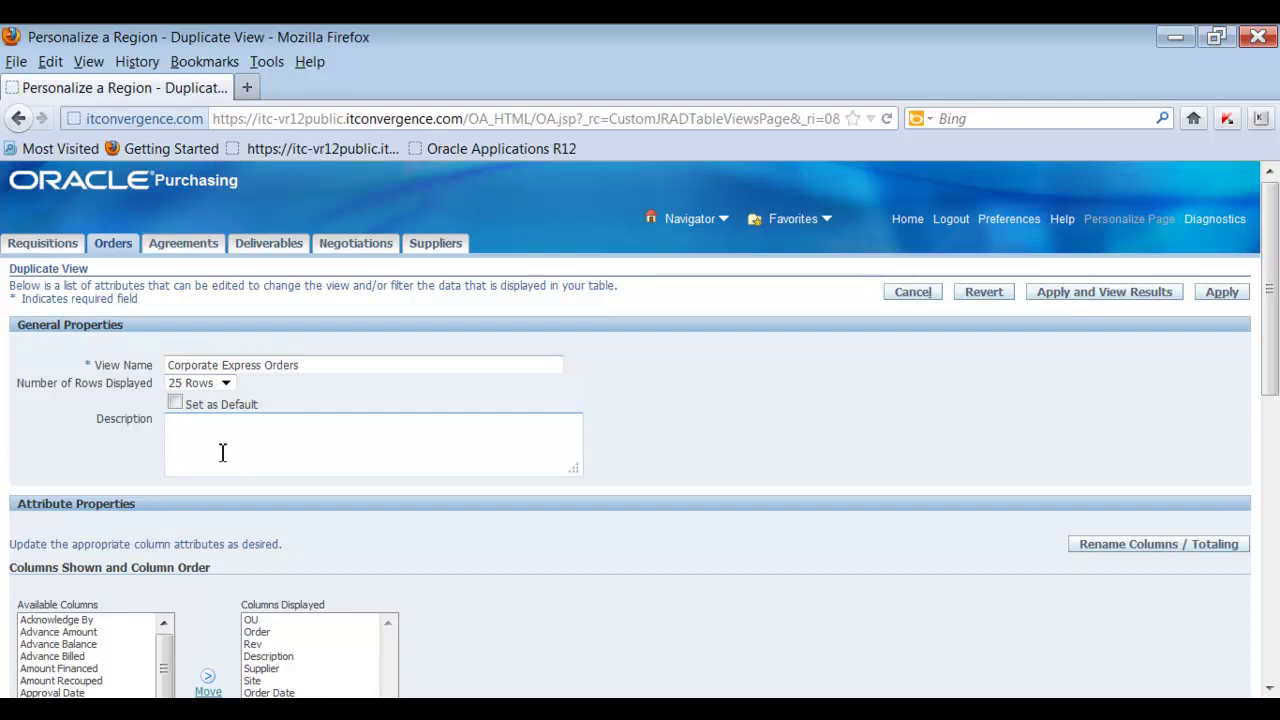
scroll(294, 443, down, 2)
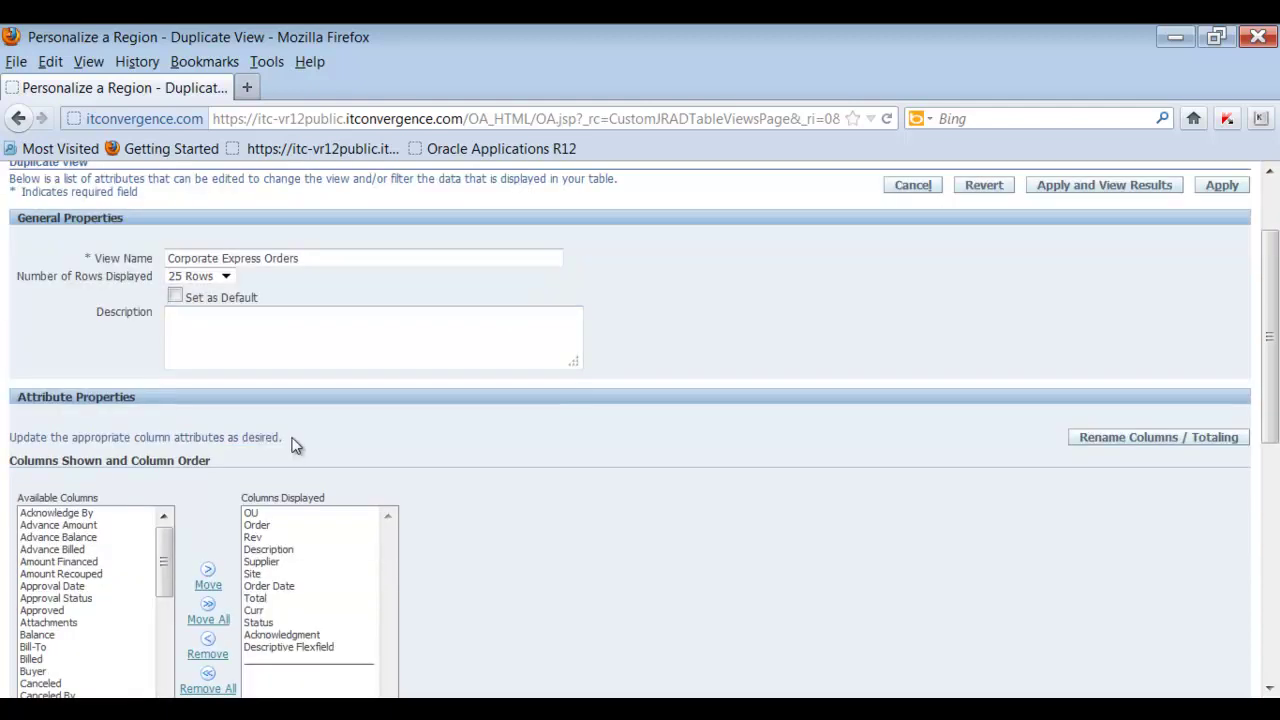
click(368, 326)
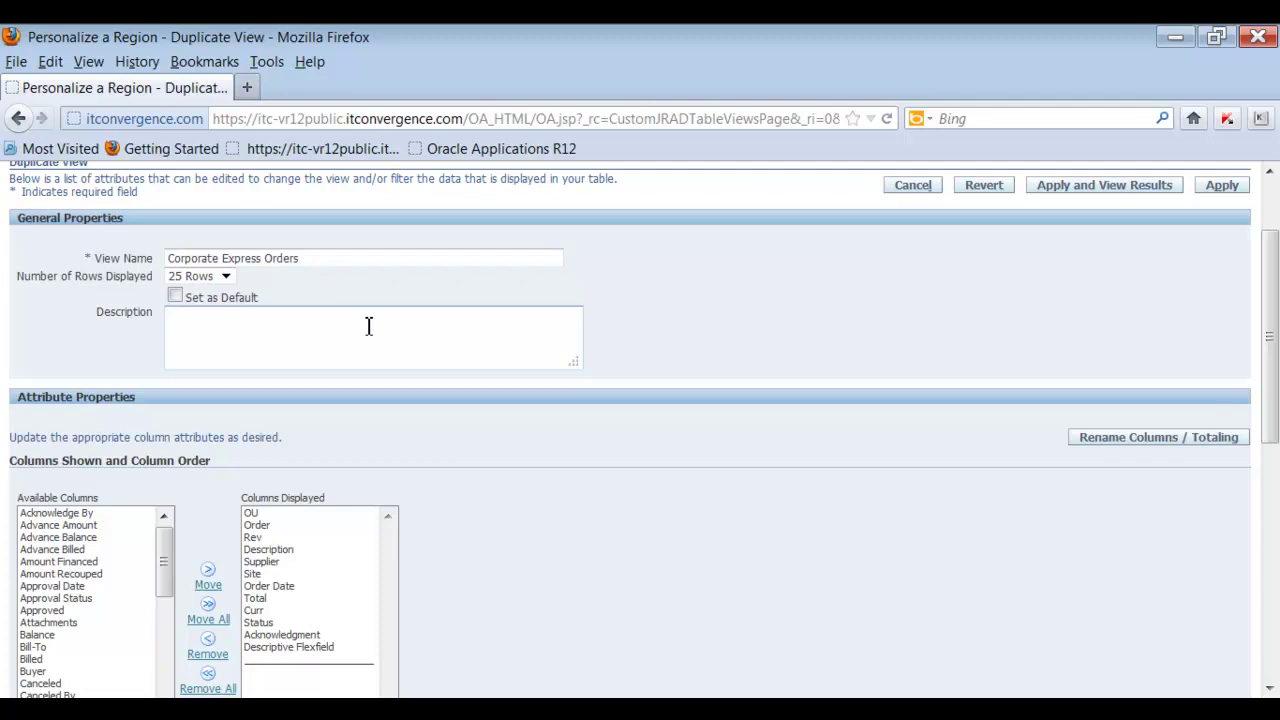
text(this will display all of Corp E)
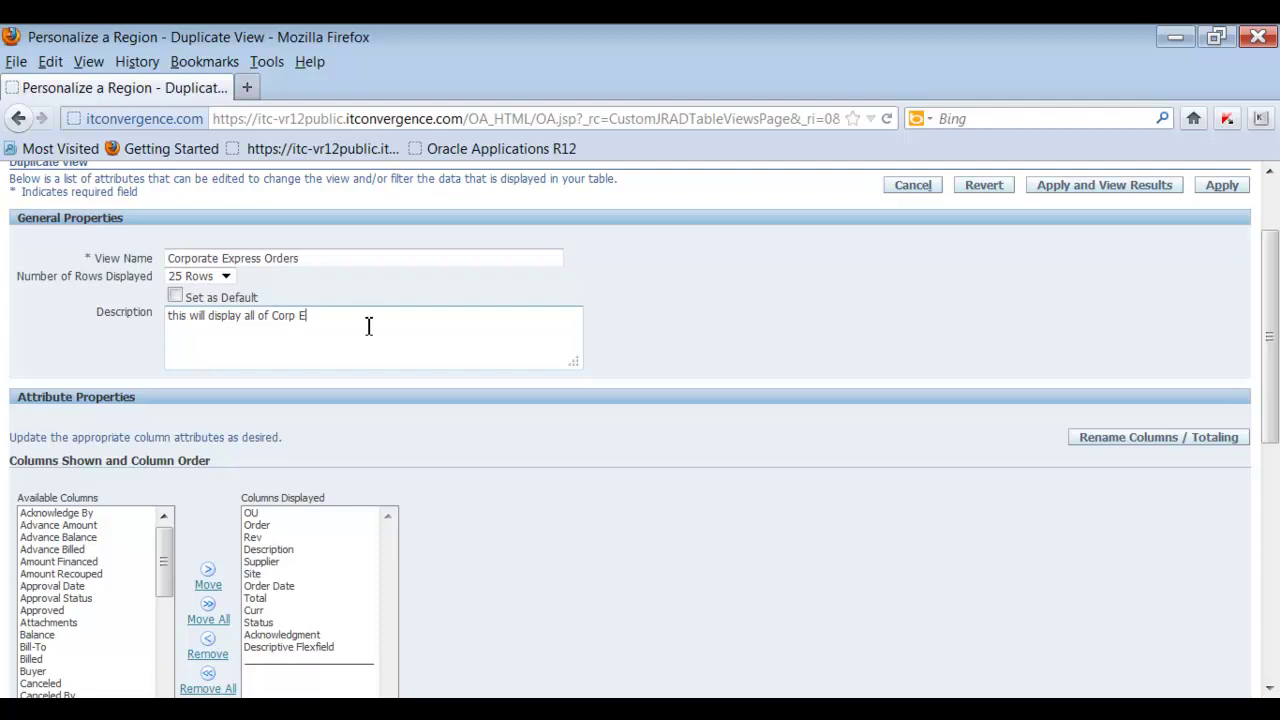
text(xp Ordets)
key(BackSpace)
key(BackSpace)
text(rs)
- Remove the Descriptive Flexfield and Curr columns from the view's displayed columns
scroll(368, 326, down, 2)
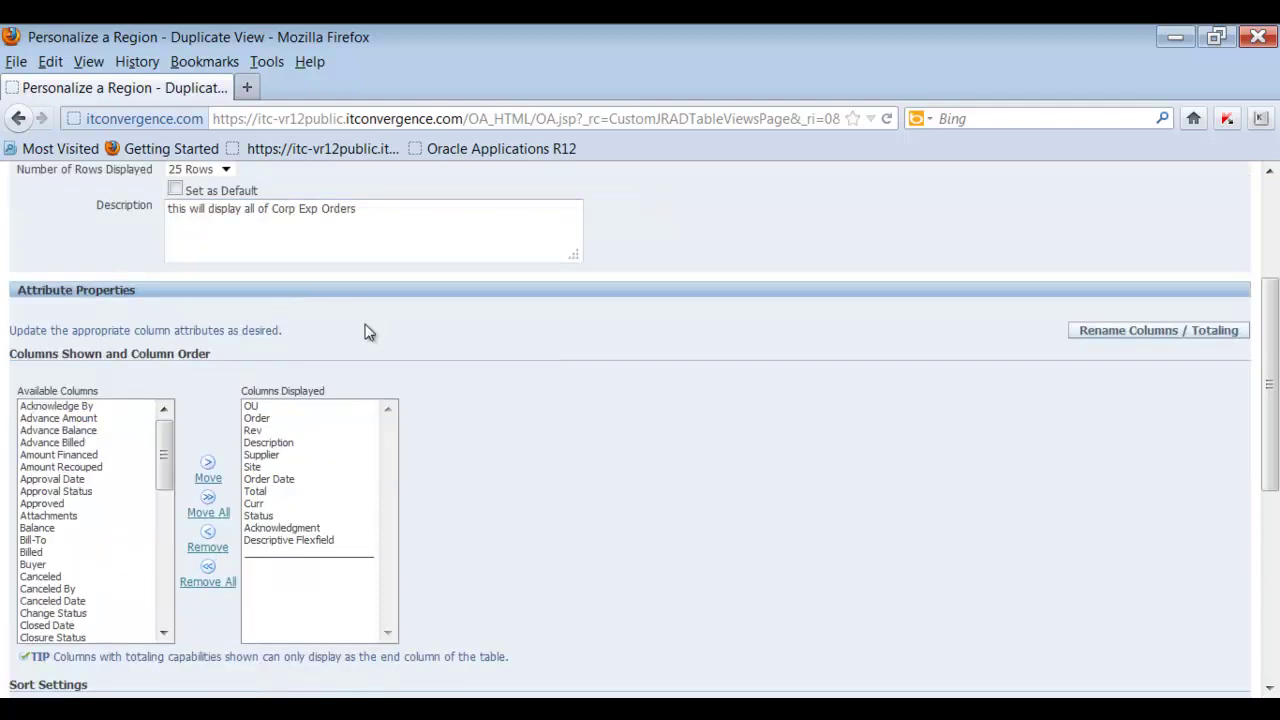
click(303, 542)
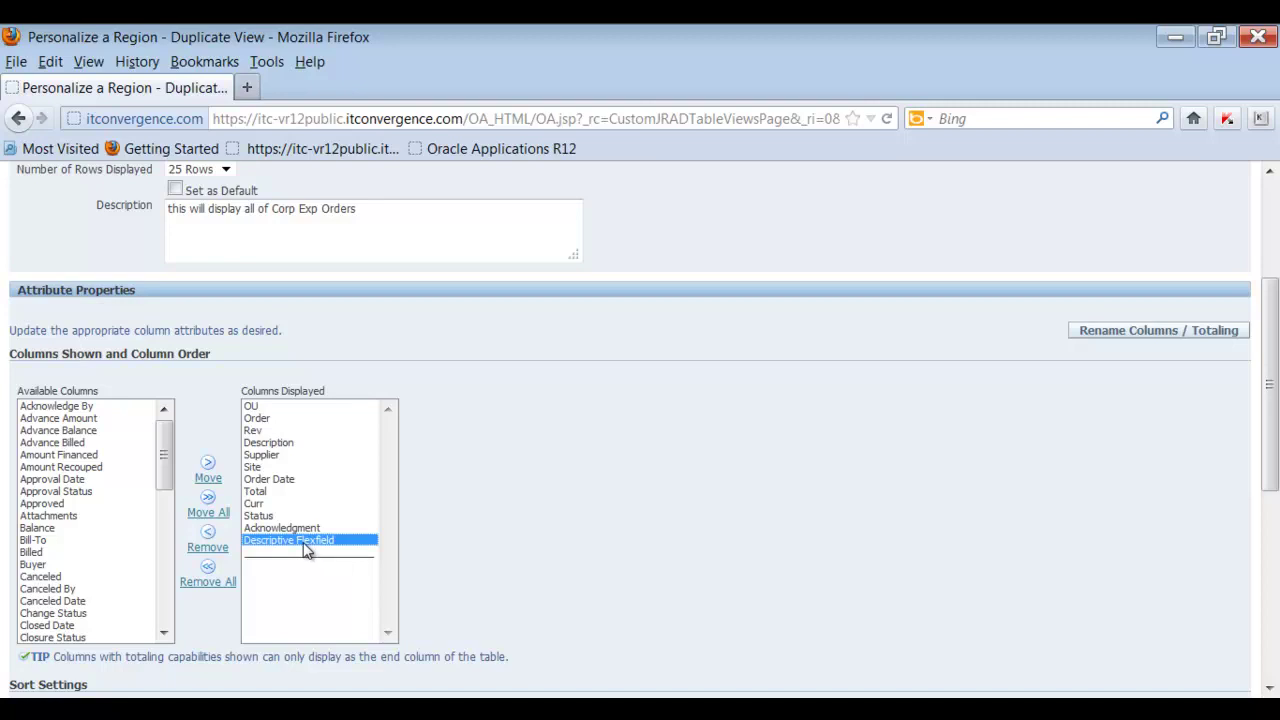
click(209, 546)
click(256, 504)
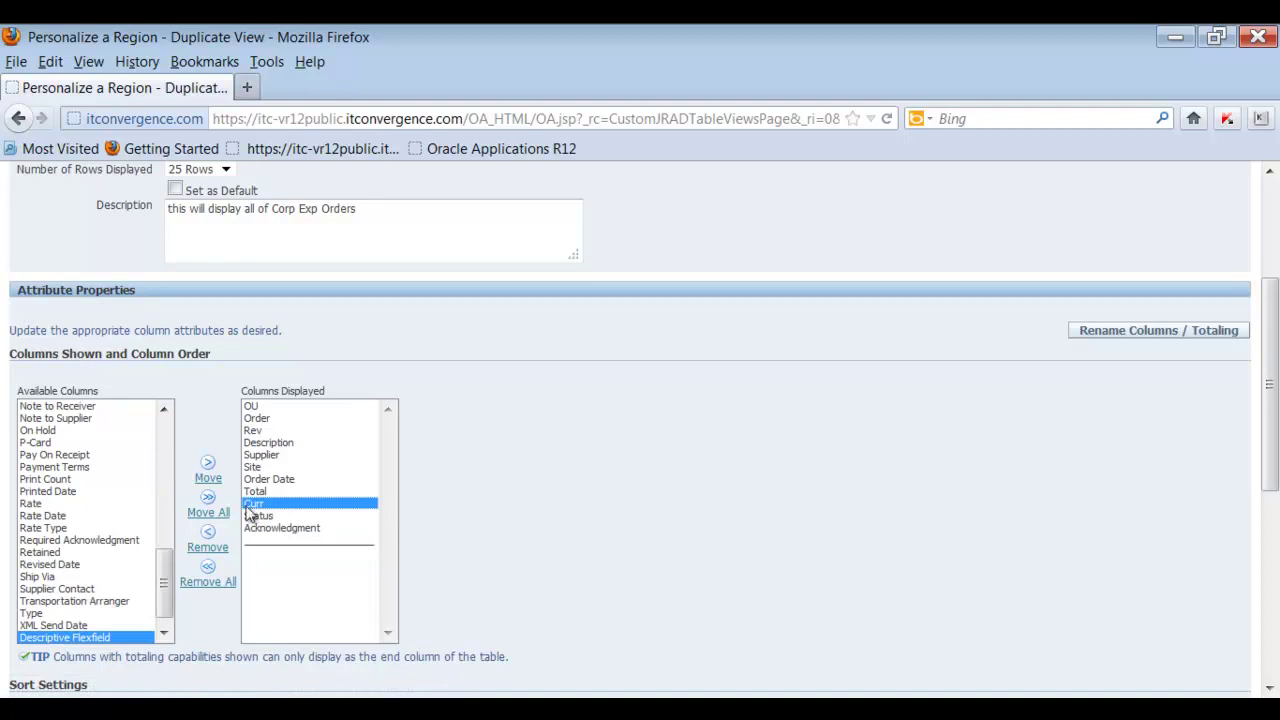
click(208, 546)
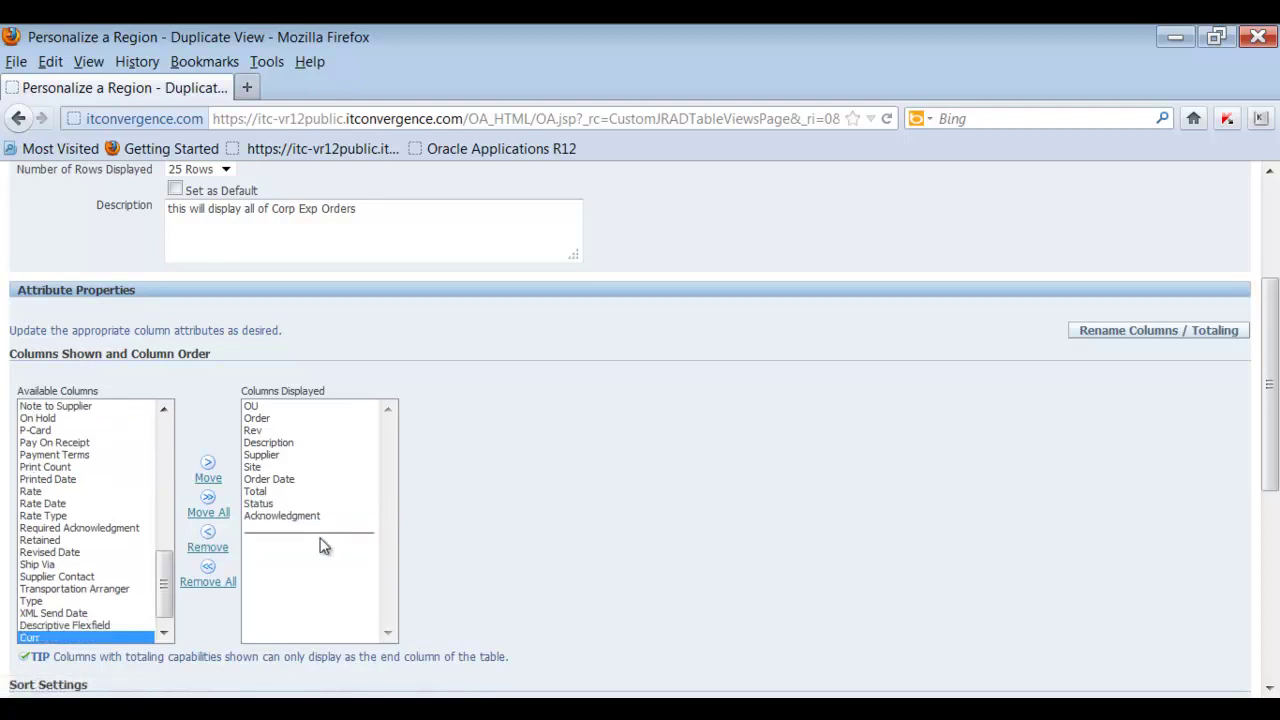
- Add the Revised Date and Buyer columns to the view's displayed columns
click(68, 556)
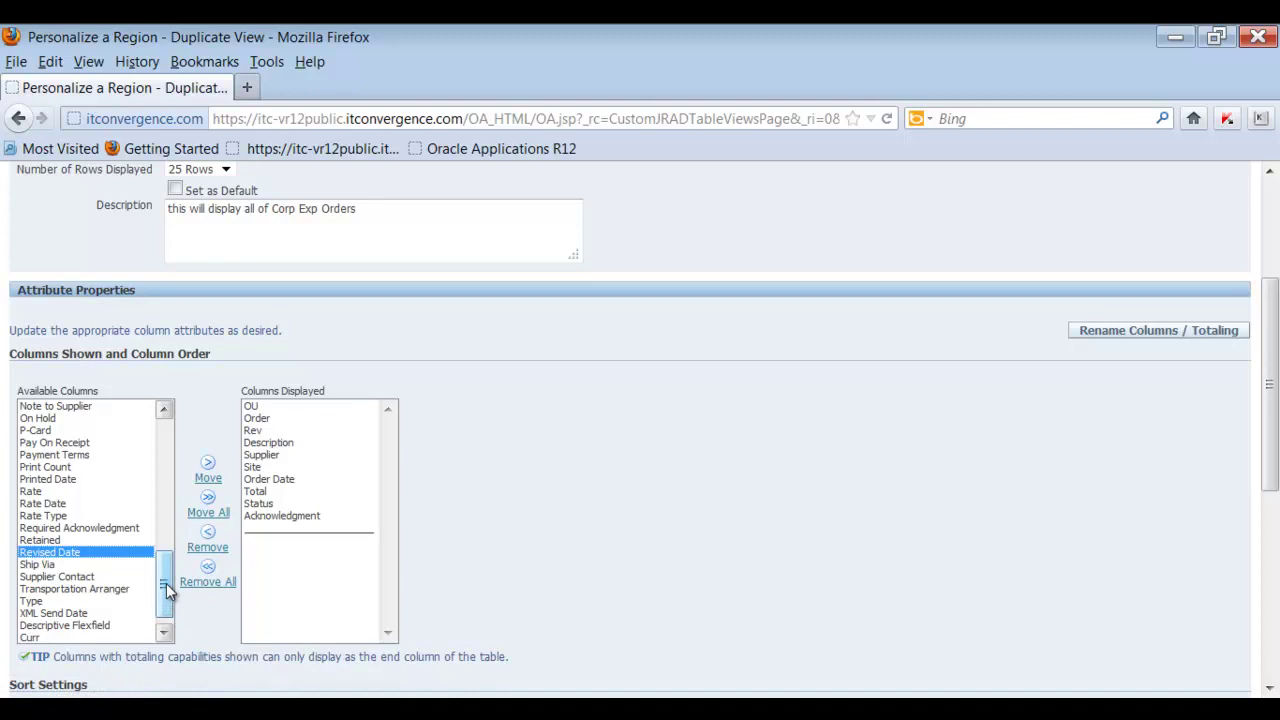
mouse_move(168, 597)
mouse_down()
mouse_move(186, 434)
mouse_move(166, 443)
mouse_move(166, 608)
mouse_up()
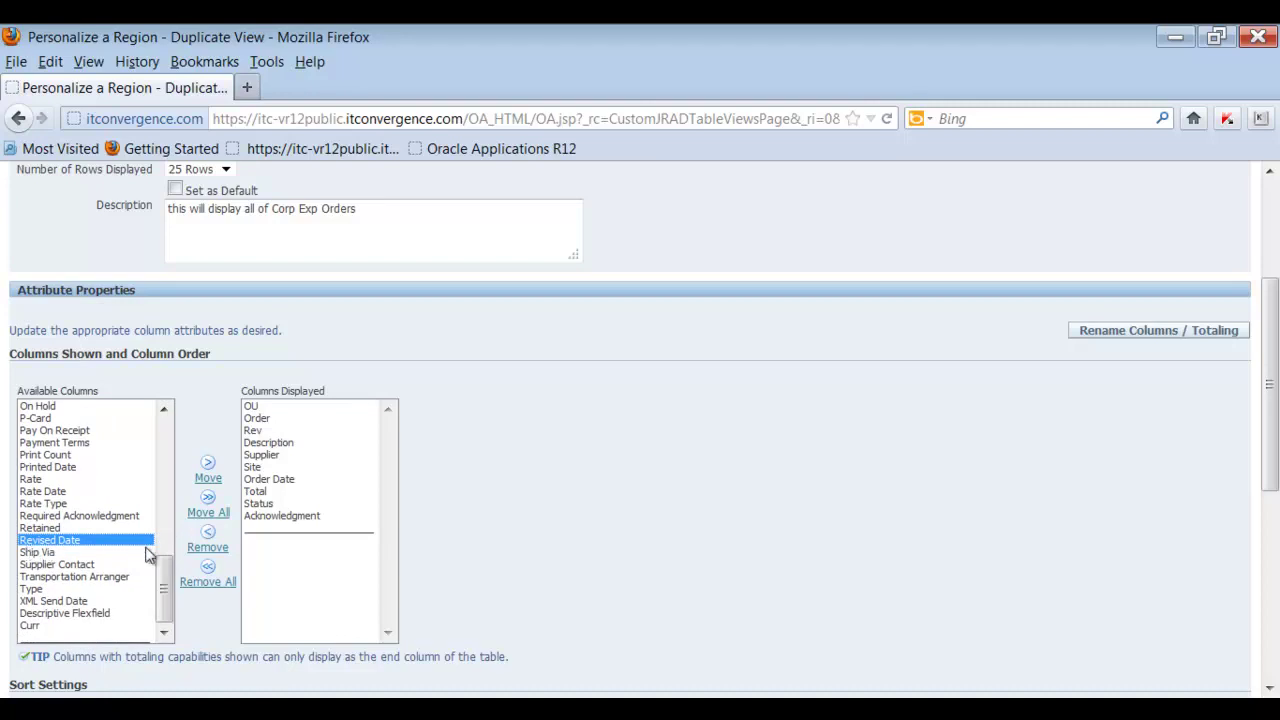
click(207, 476)
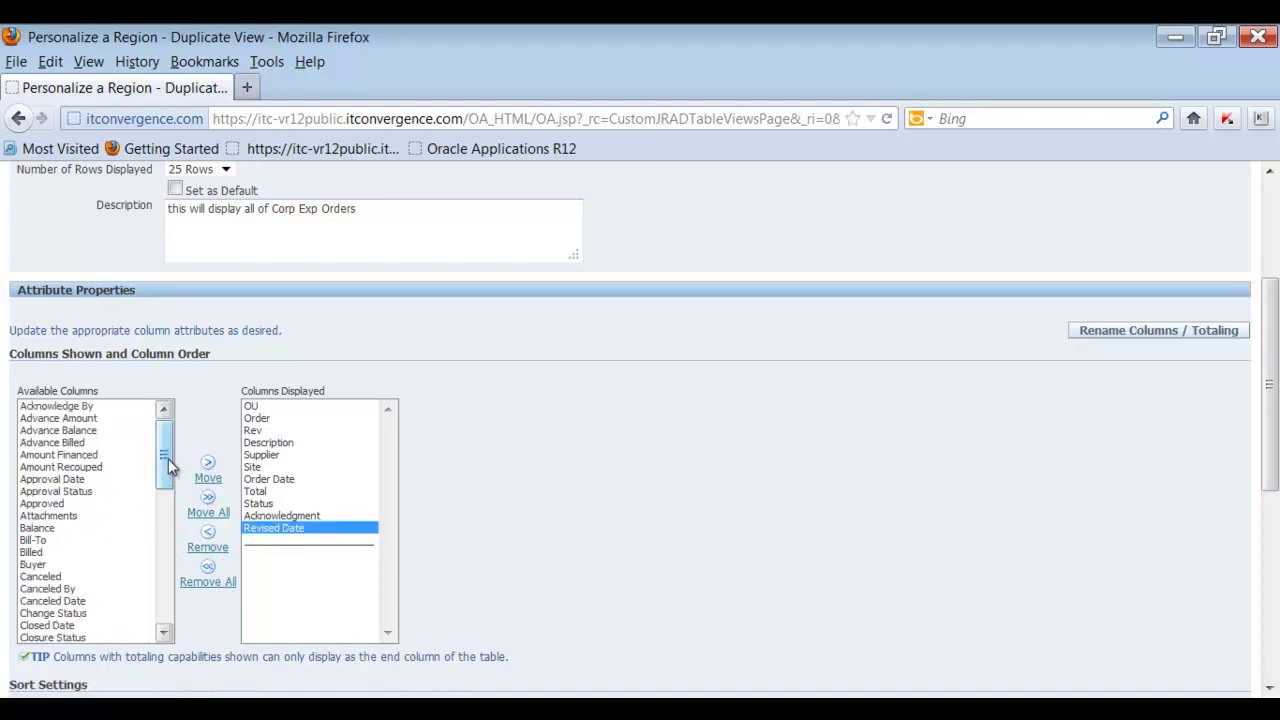
click(33, 565)
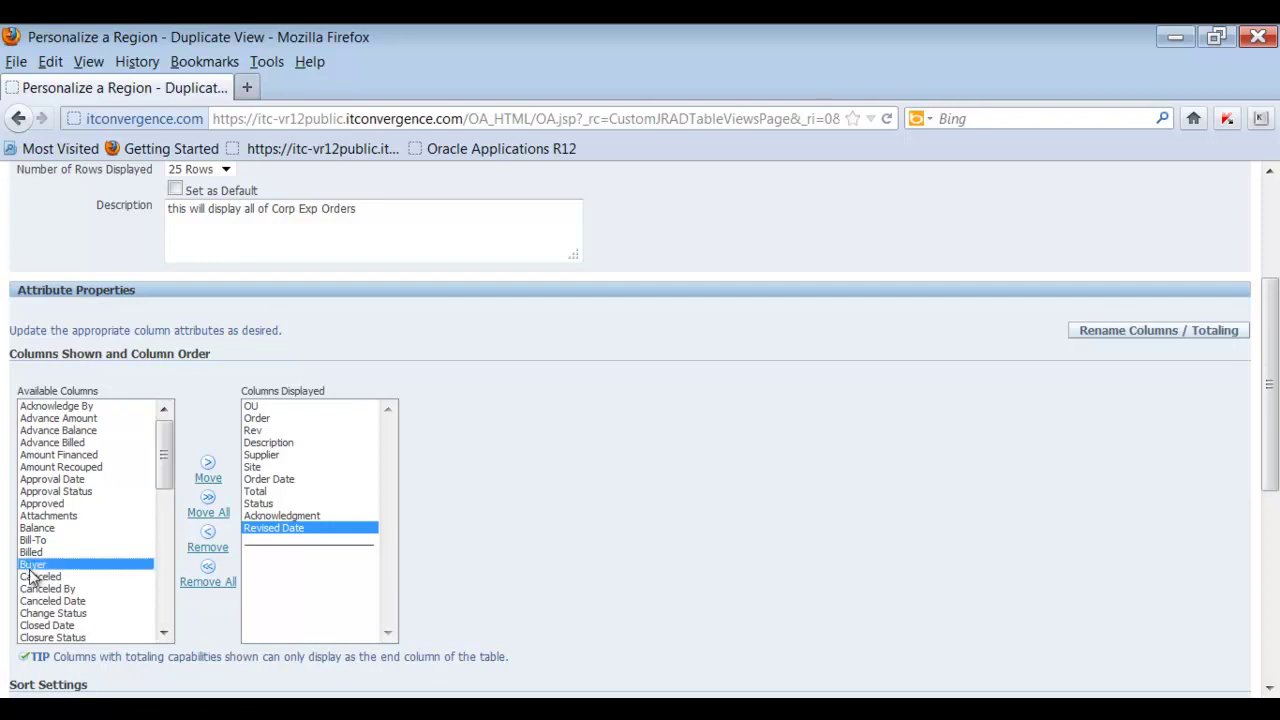
click(207, 470)
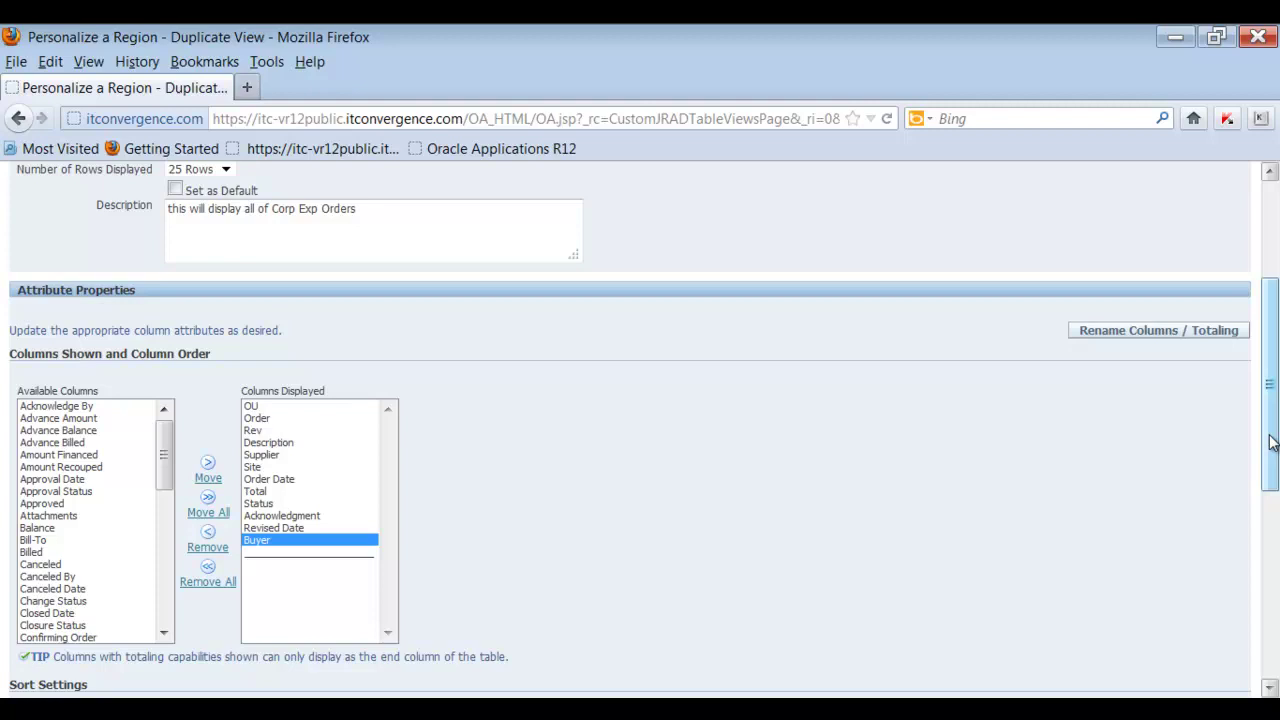
- Rename the Description column to "the cool Description" and apply the new column name
mouse_move(1270, 445)
mouse_down()
mouse_move(1266, 543)
mouse_move(1262, 455)
mouse_up()
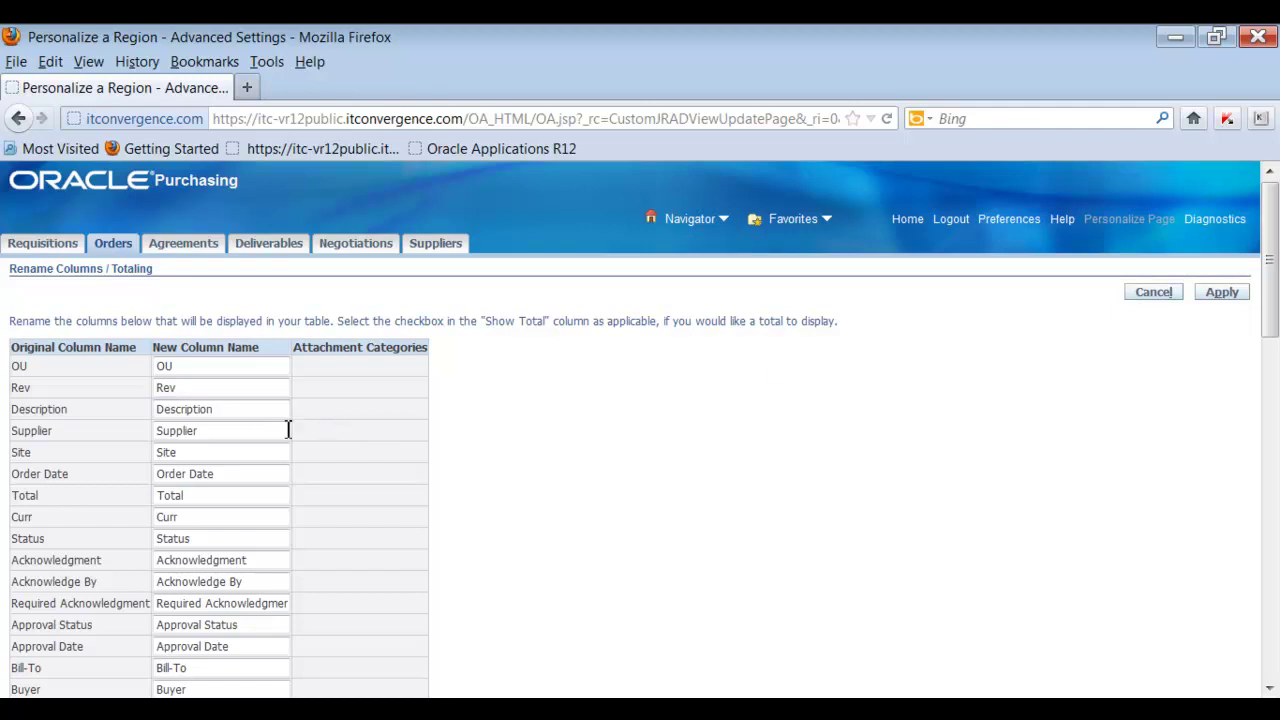
click(158, 409)
text(the cool)
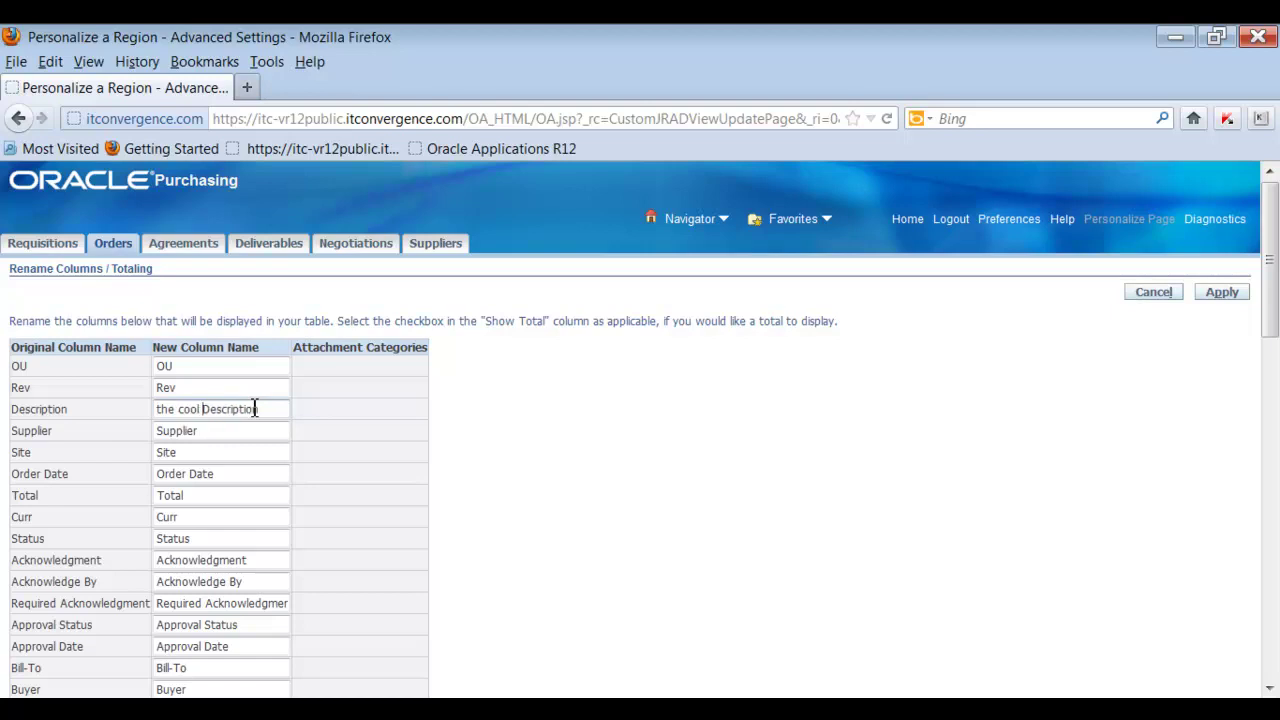
click(262, 428)
click(1226, 301)
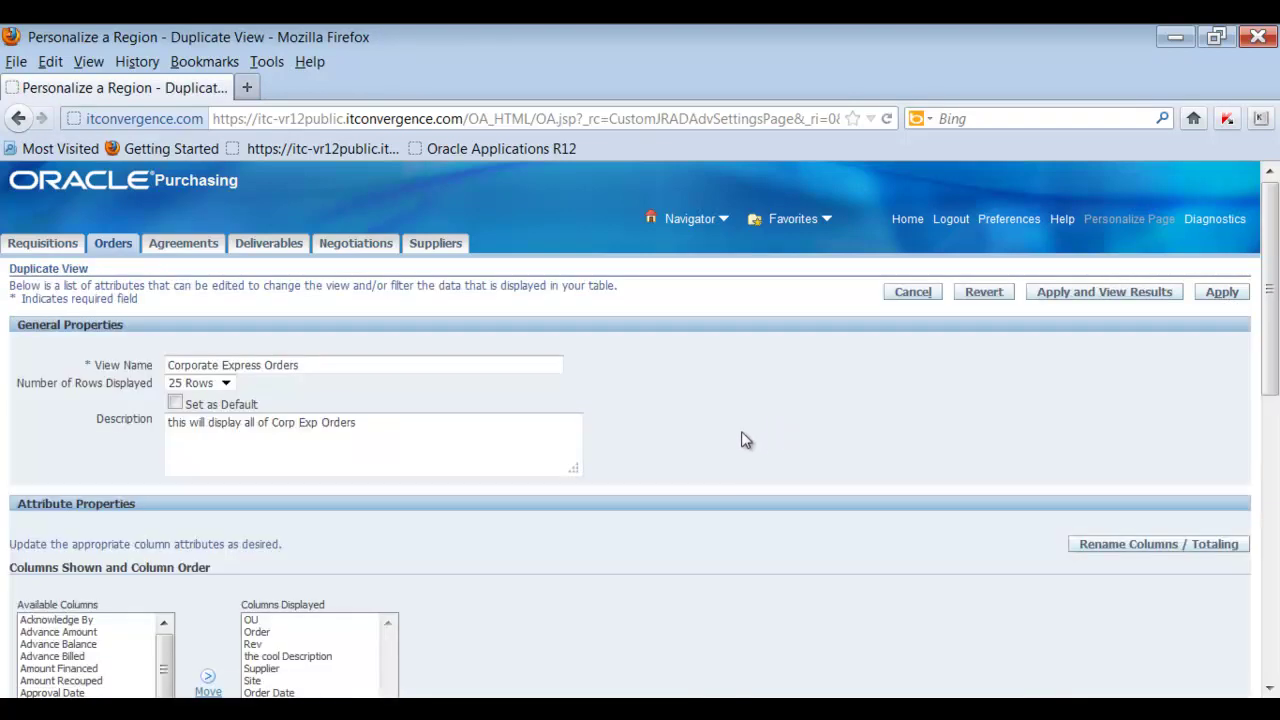
- Set the view's first sort to Approval Date in descending order
scroll(730, 463, down, 4)
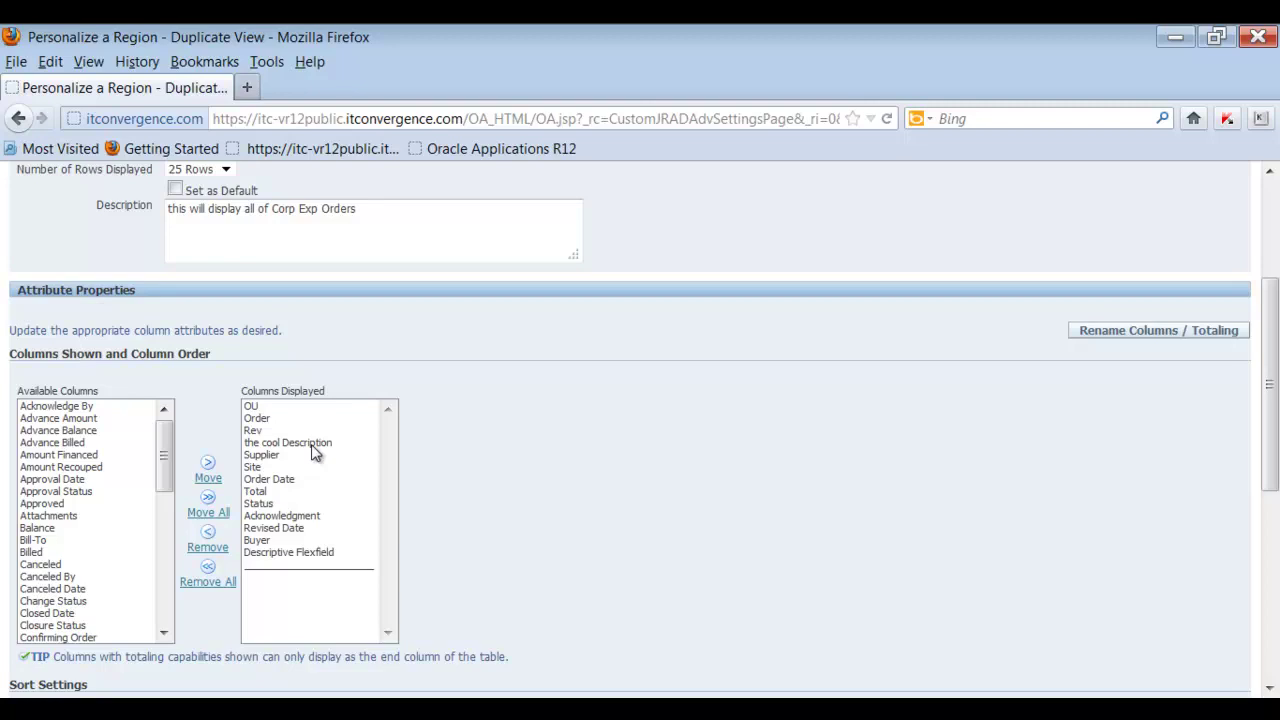
drag(1268, 402, 1254, 513)
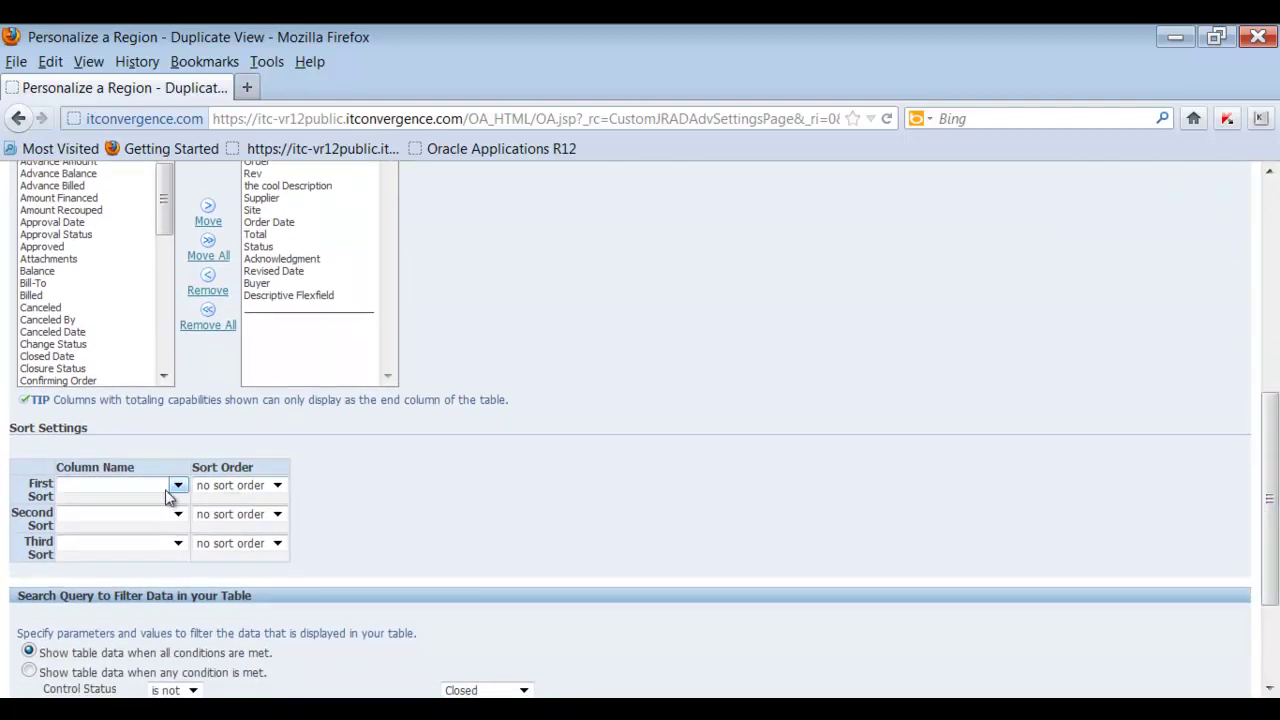
click(178, 486)
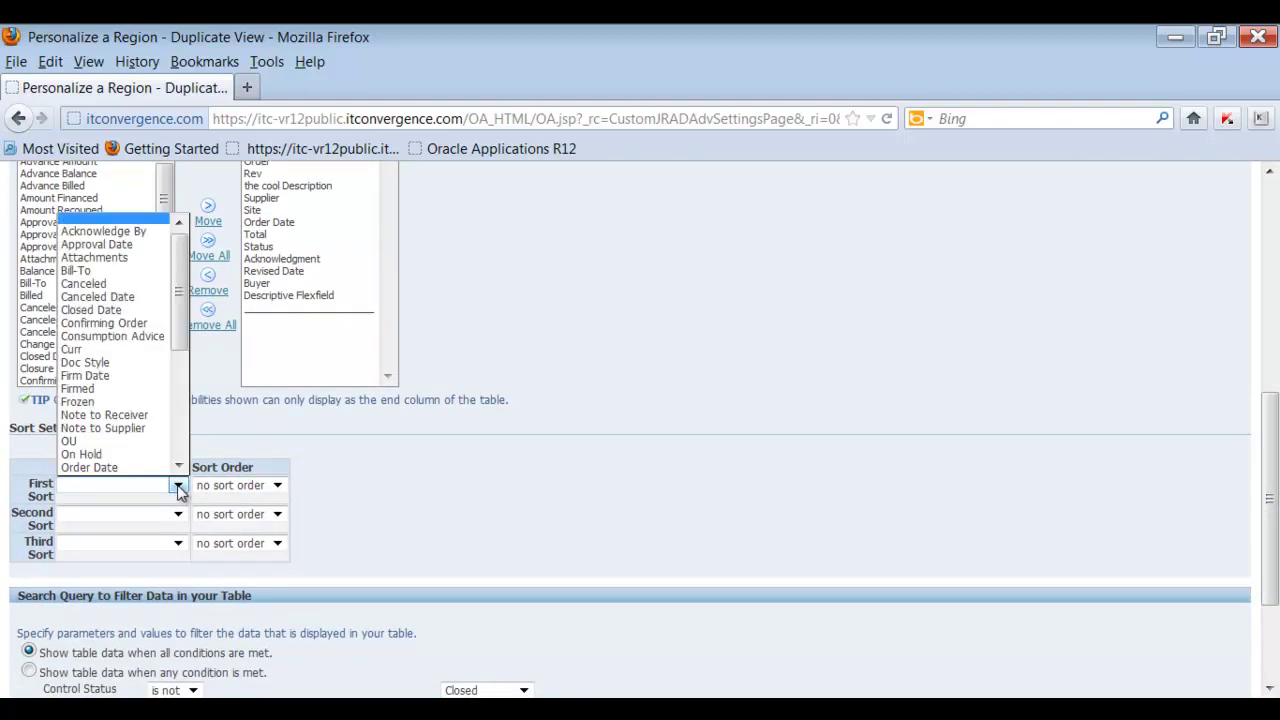
drag(180, 332, 196, 300)
click(131, 251)
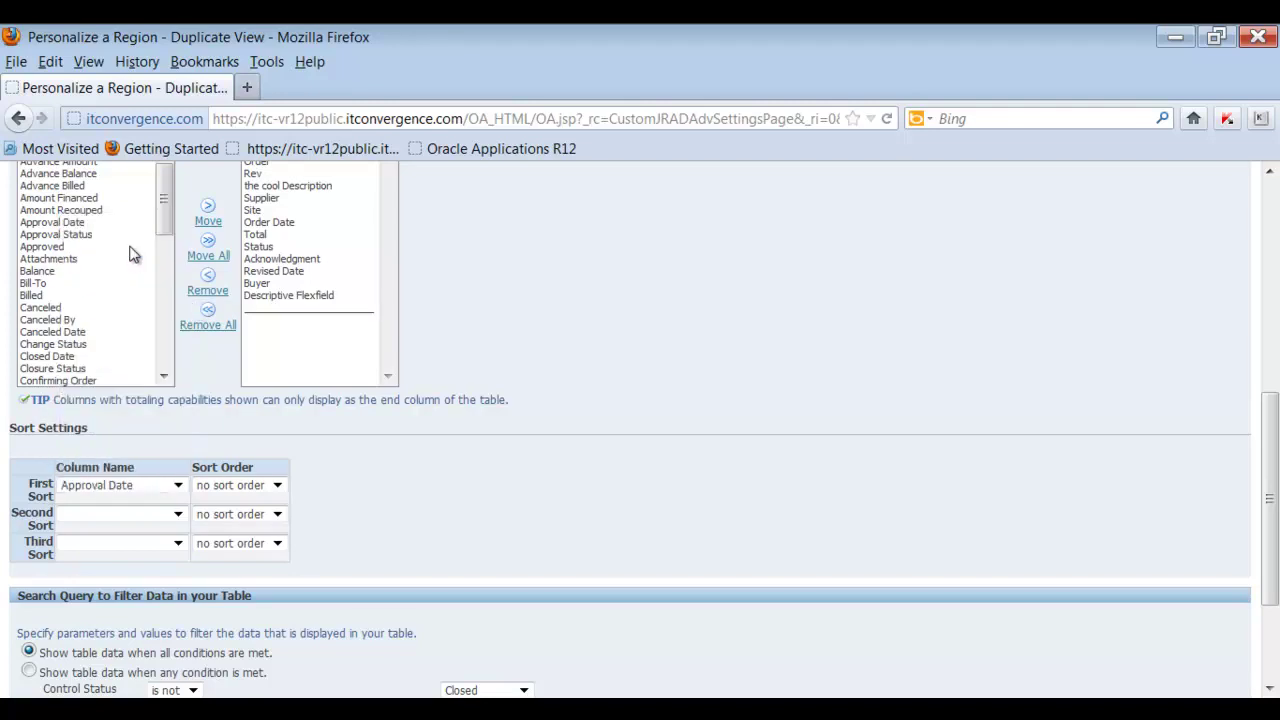
click(278, 487)
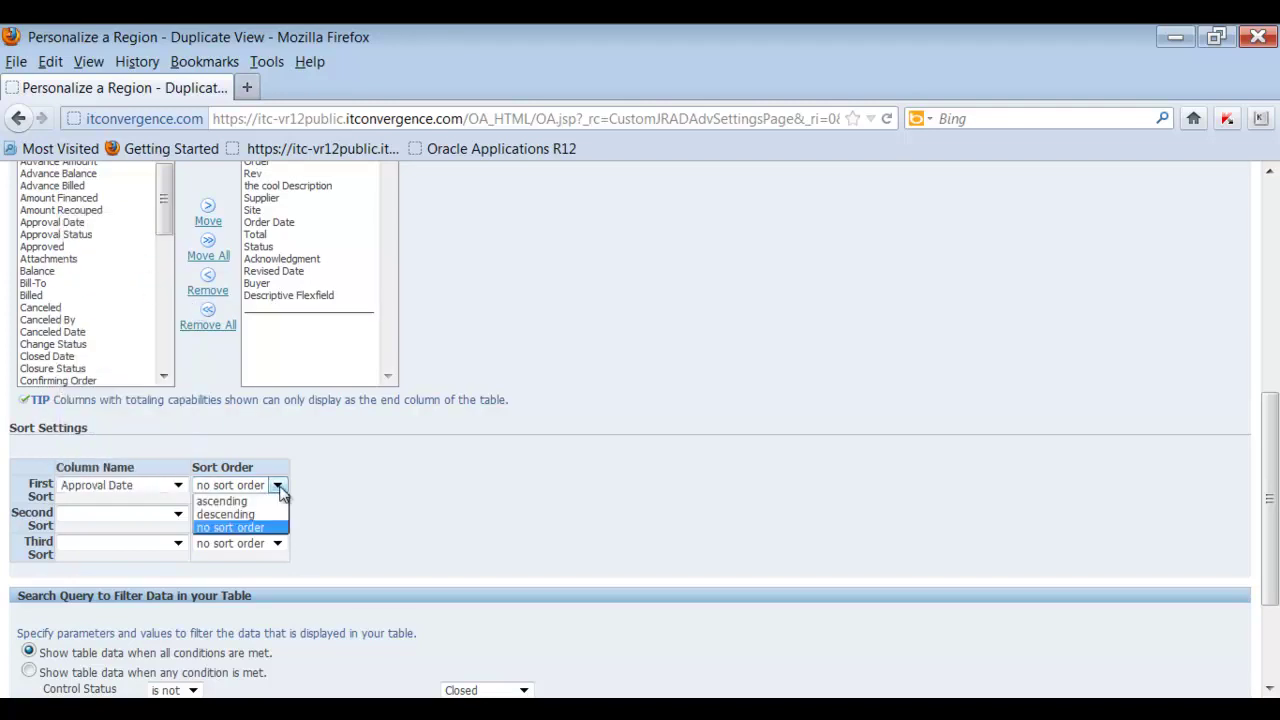
click(226, 514)
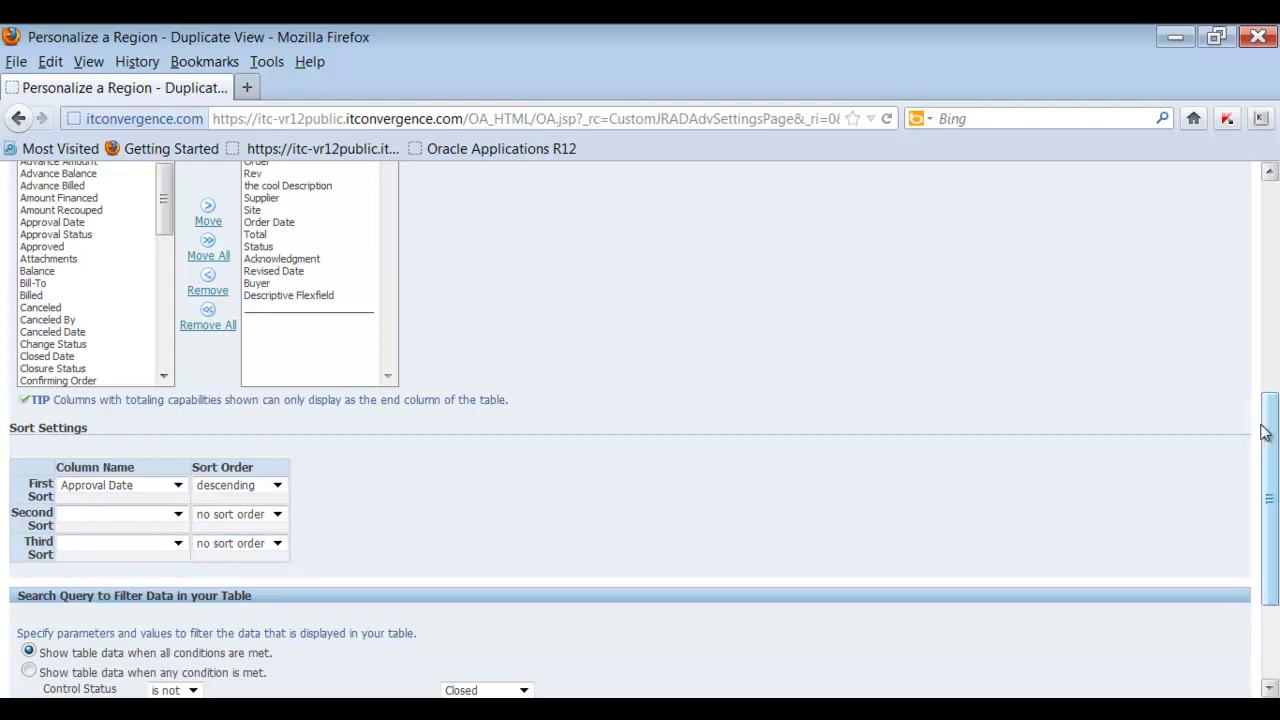
- Blank the My Orders value in the filter query and add a Supplier condition
drag(1266, 432, 1262, 512)
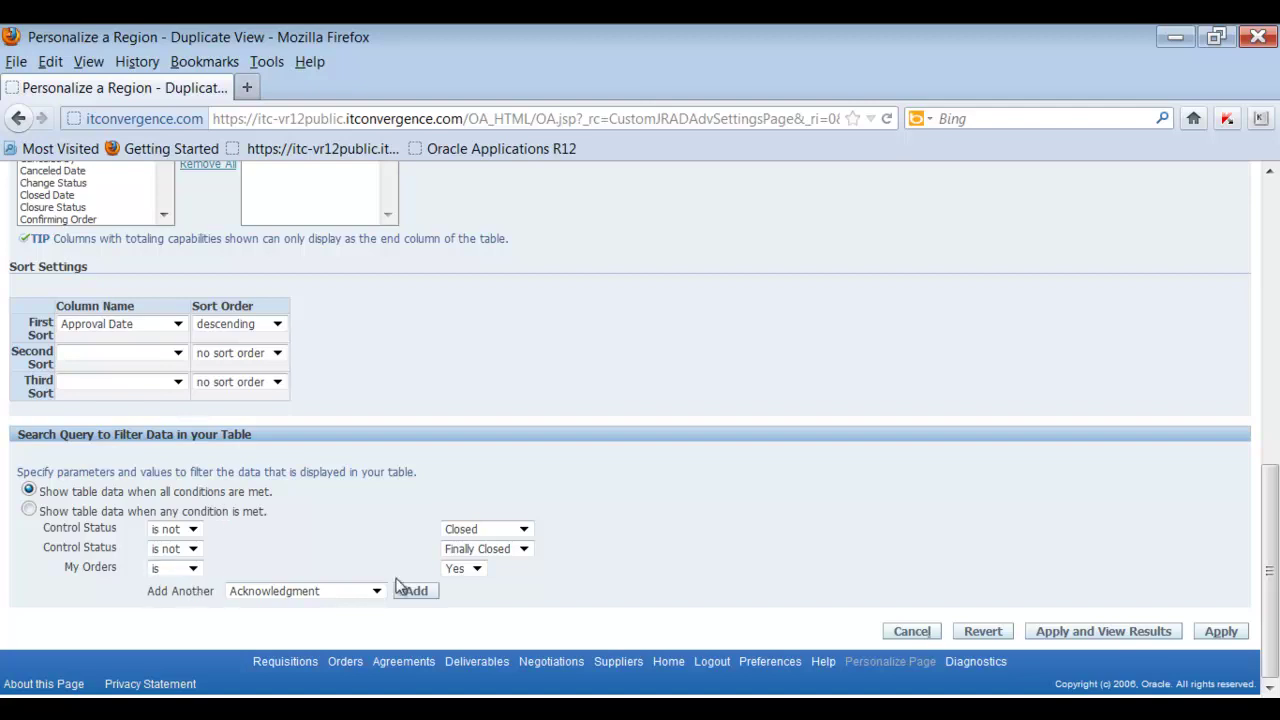
click(477, 568)
click(377, 592)
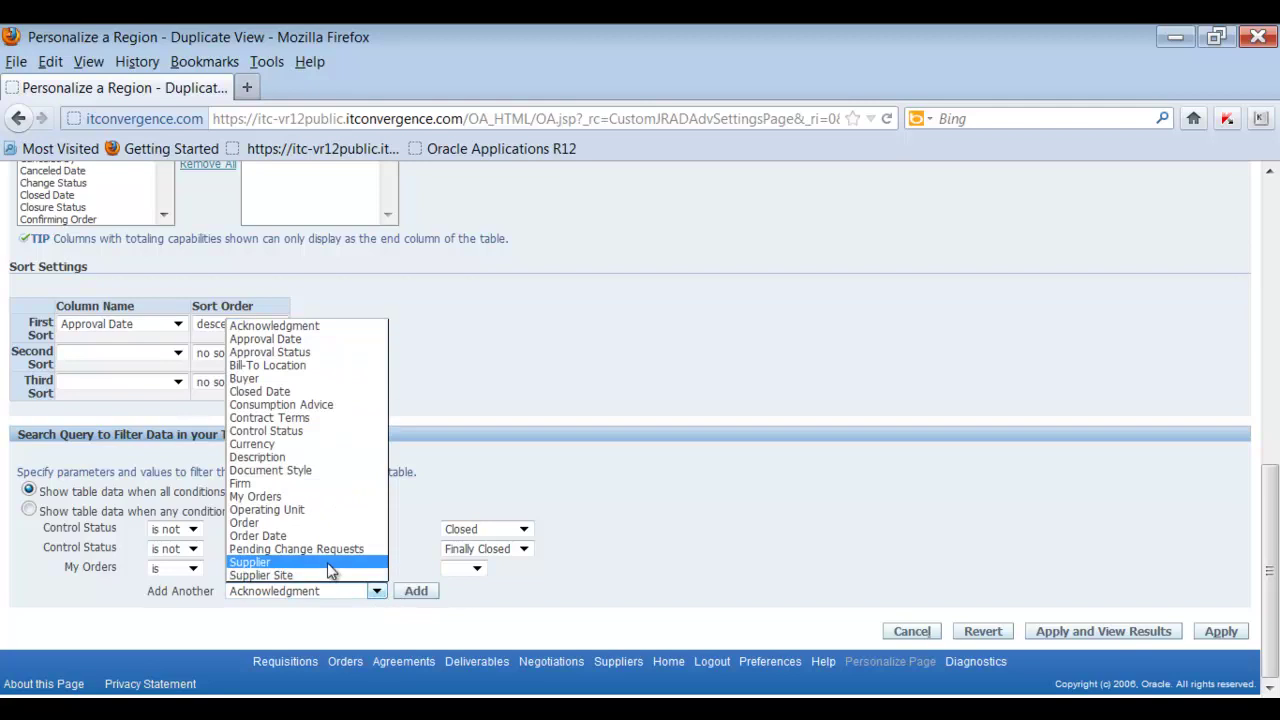
click(327, 562)
click(416, 593)
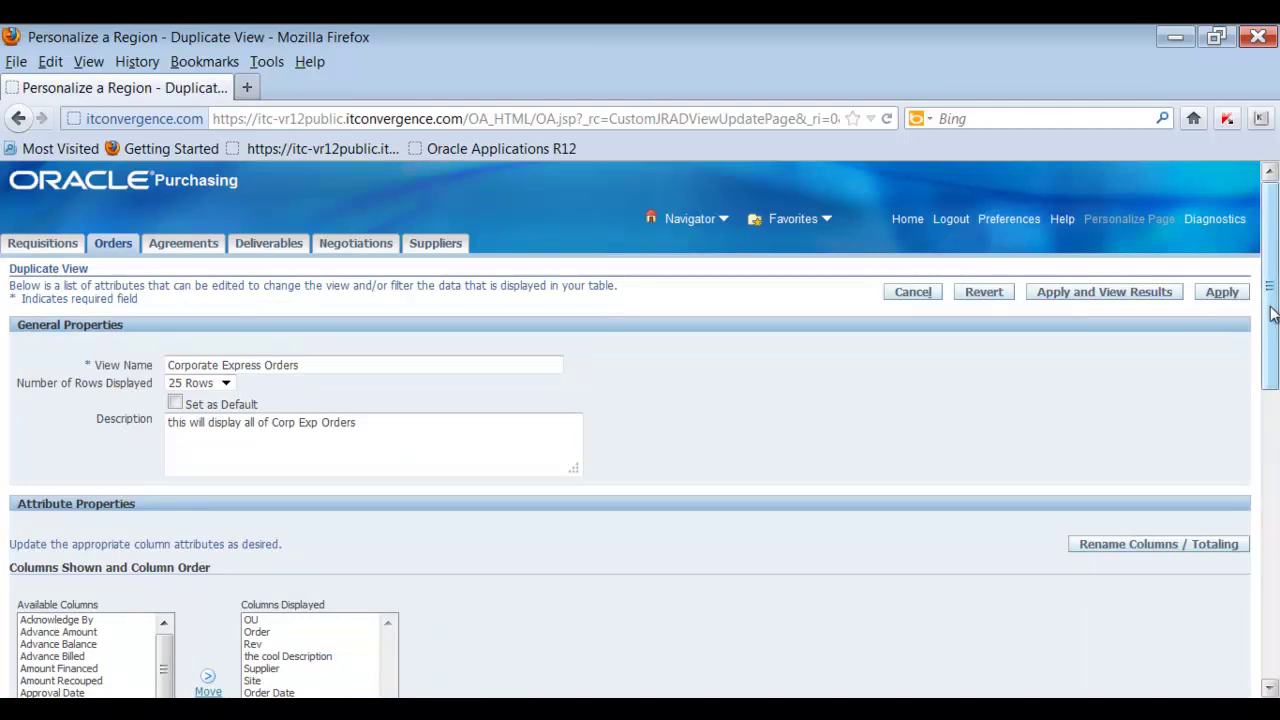
- Set the Supplier condition to "is" Corporate Express Office Supply, then apply the view and show its results
drag(1270, 325, 1258, 605)
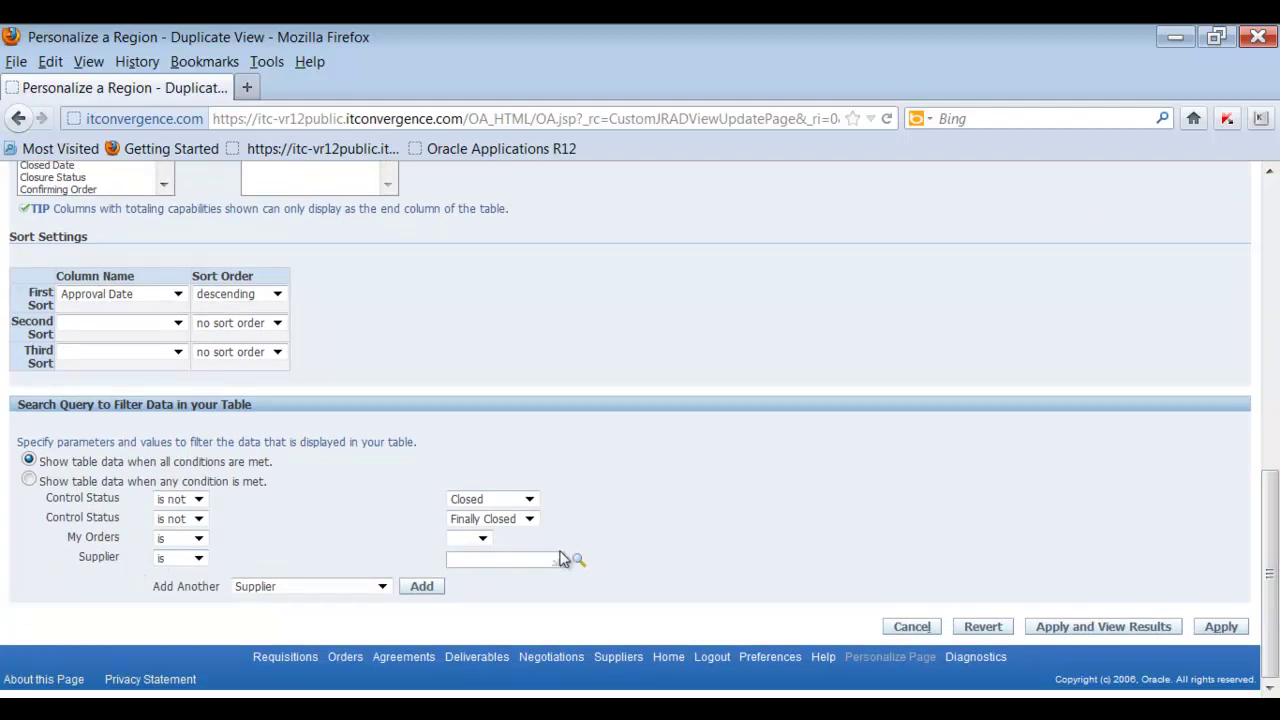
click(200, 560)
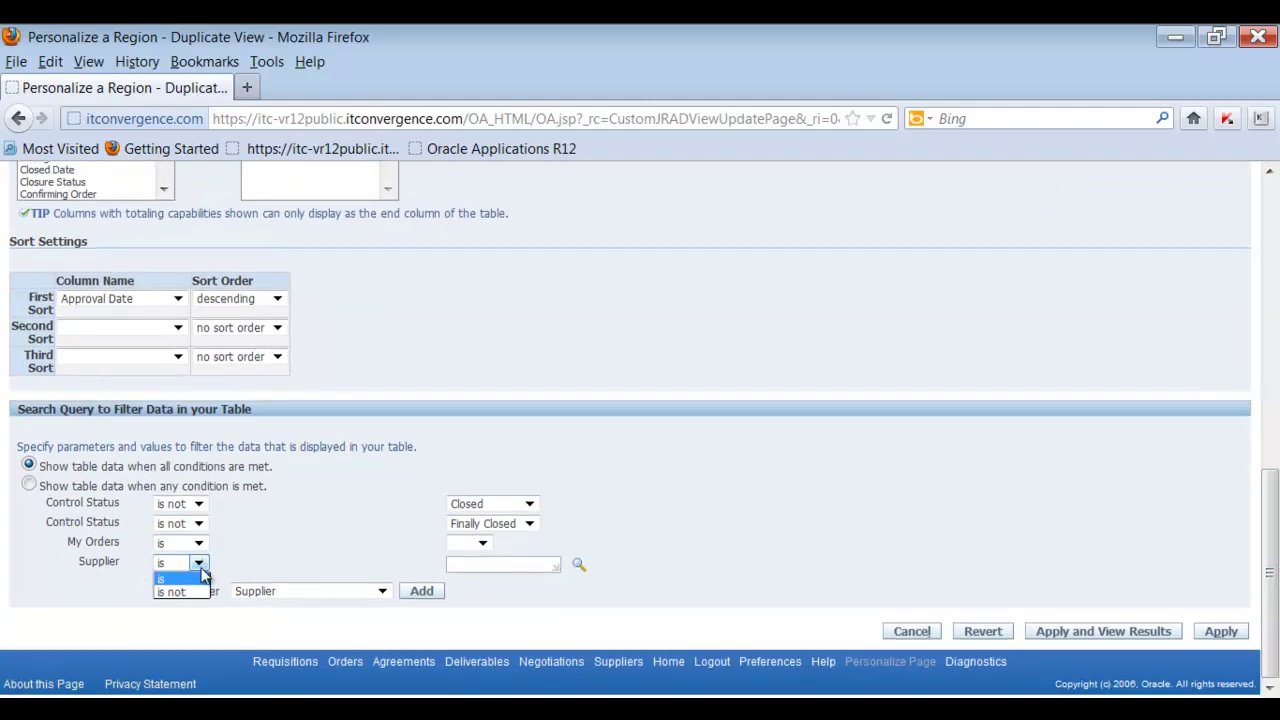
click(170, 580)
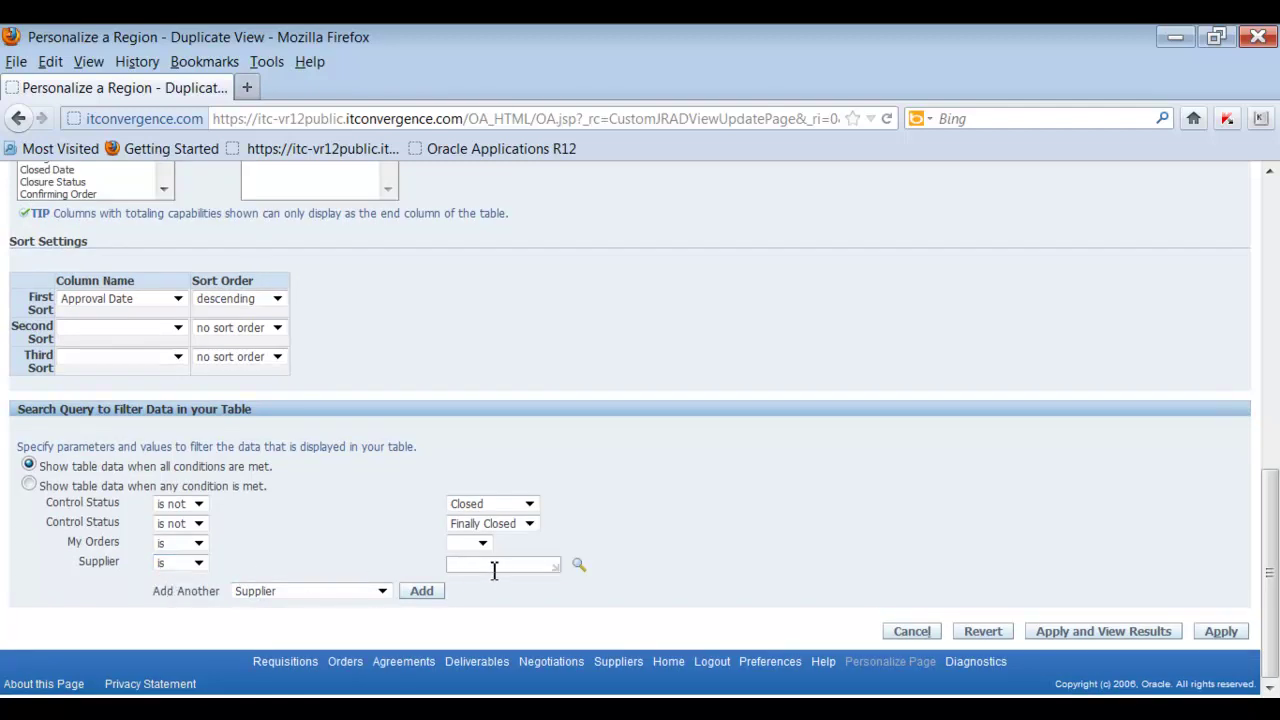
text(Corp)
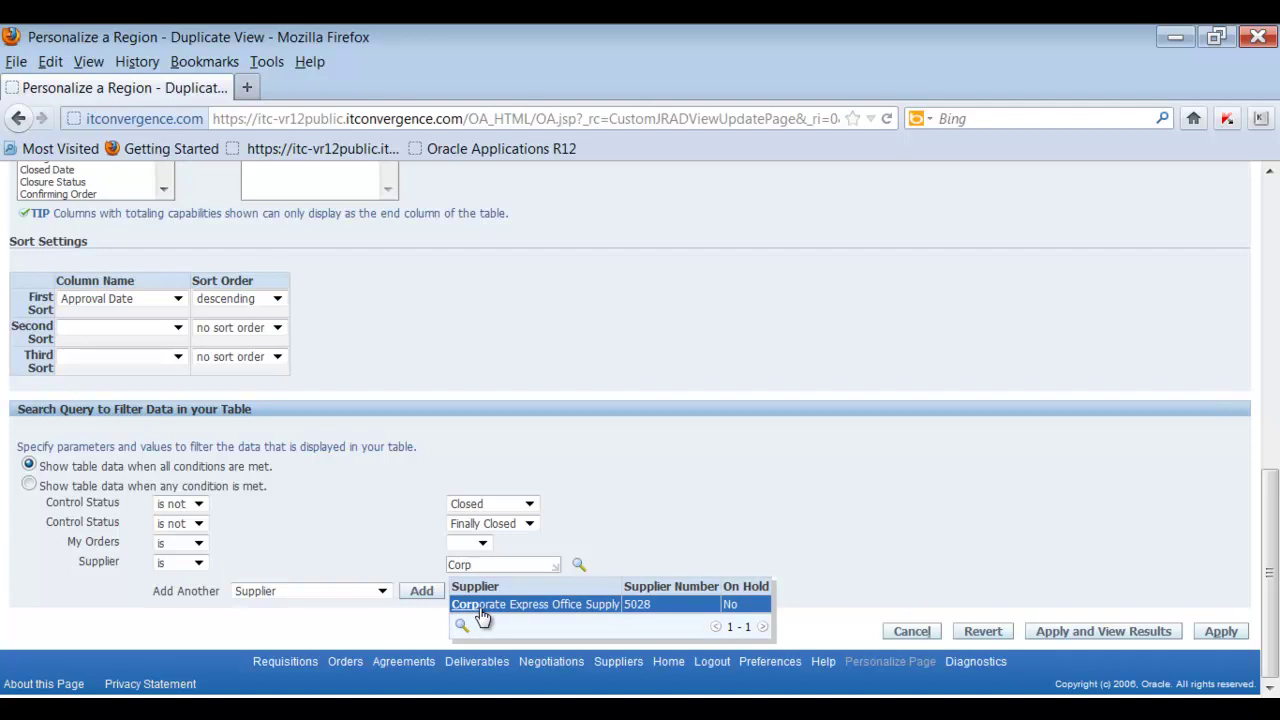
click(482, 610)
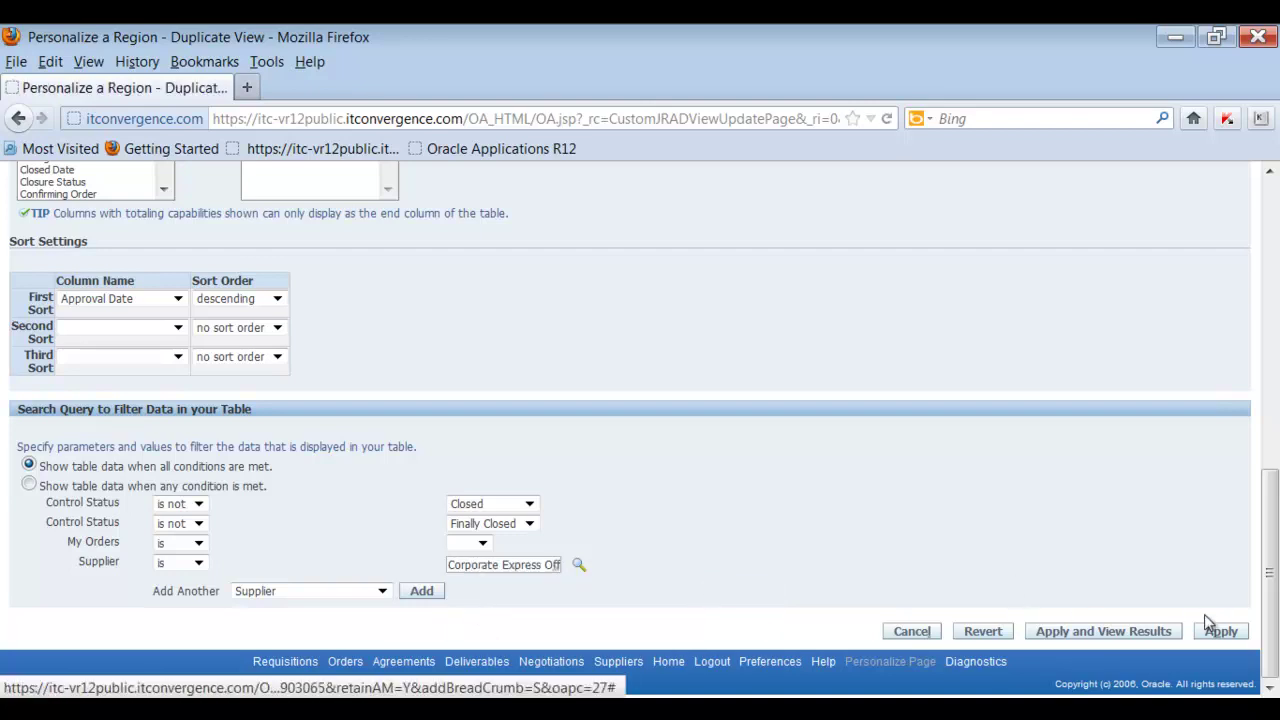
click(1090, 633)
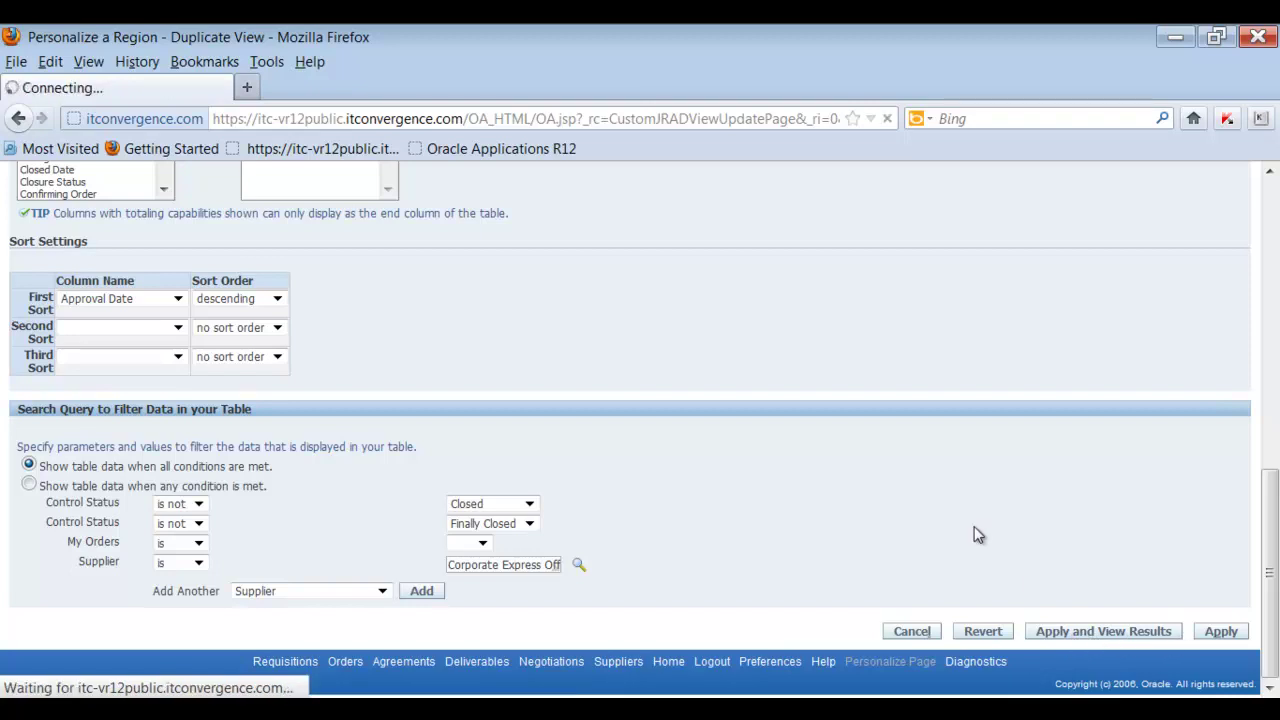